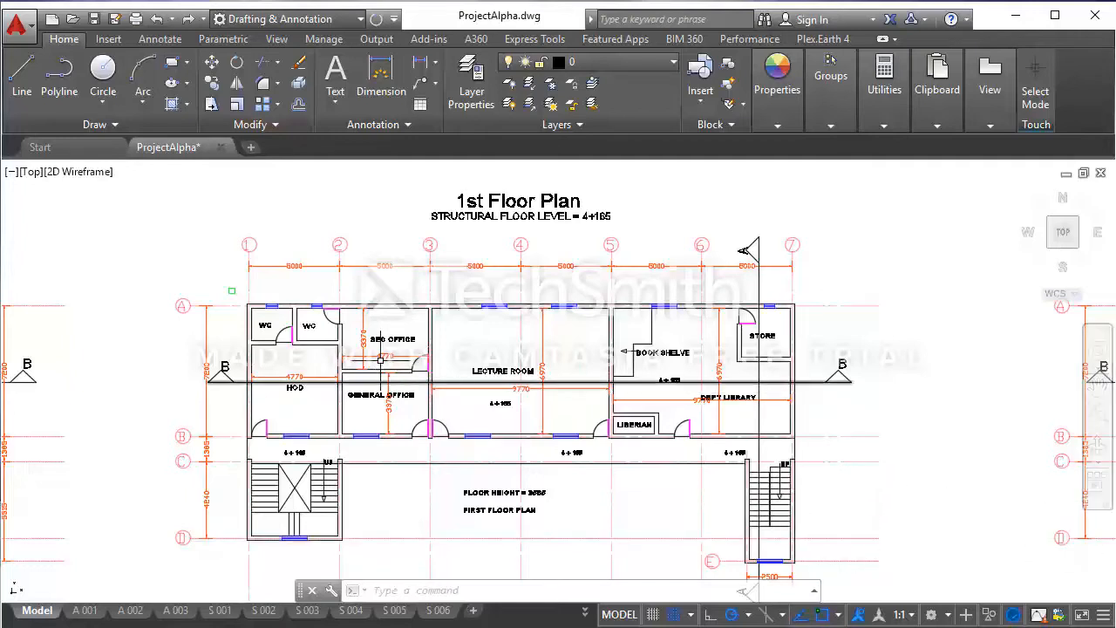
Move the green column square so its upper-left corner sits on the outer wall corner at gridlines A and 1.
scroll(210, 307, up, 3)
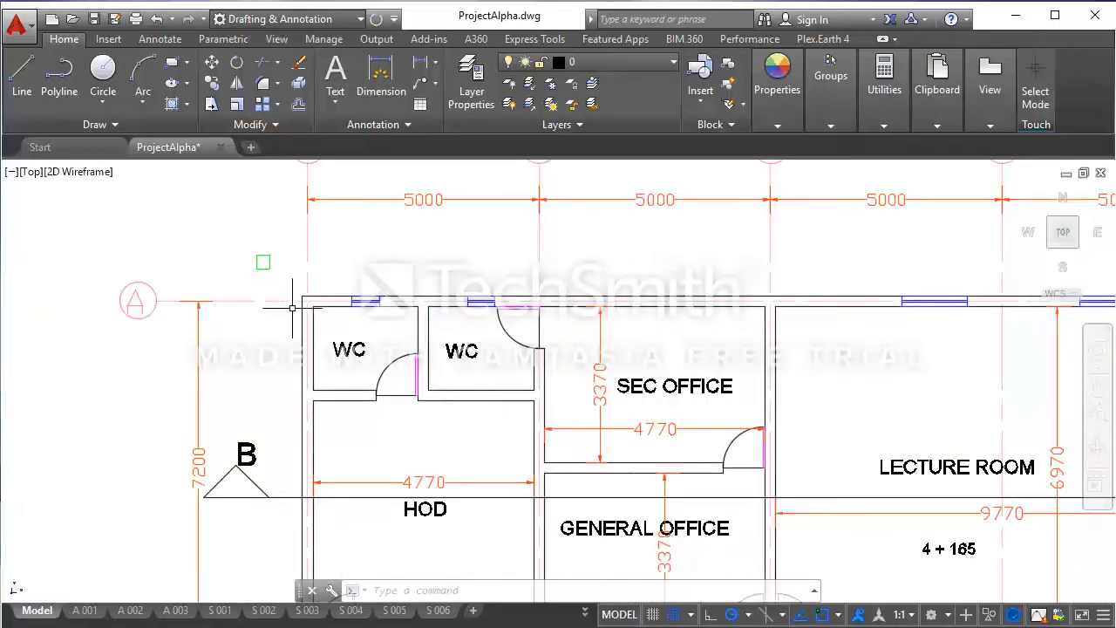
scroll(294, 302, up, 1)
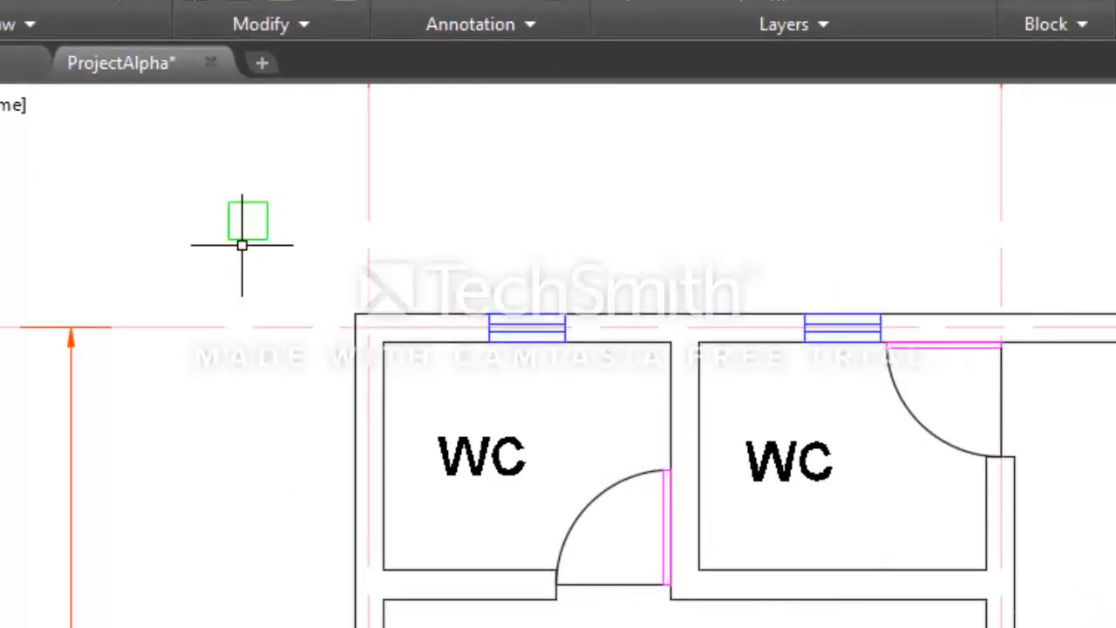
click(291, 231)
click(227, 189)
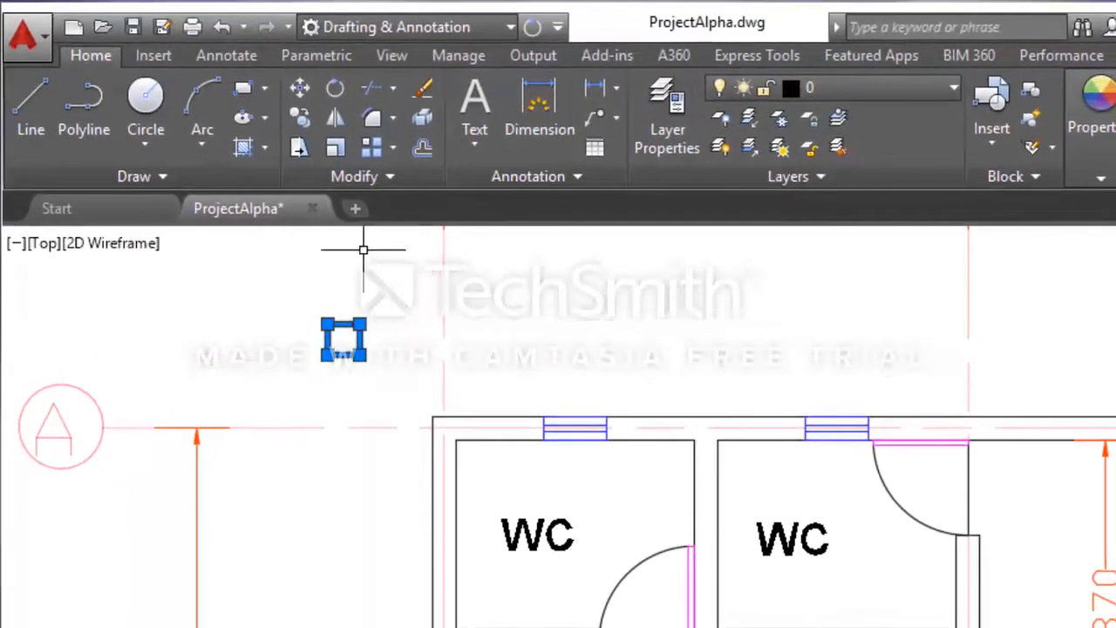
click(299, 88)
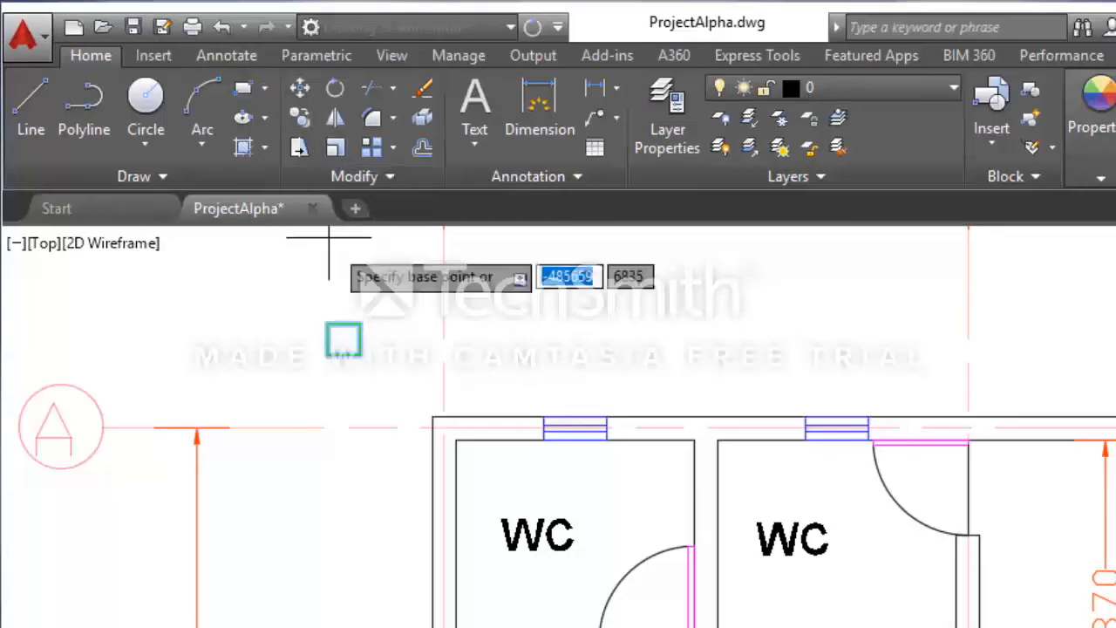
click(328, 325)
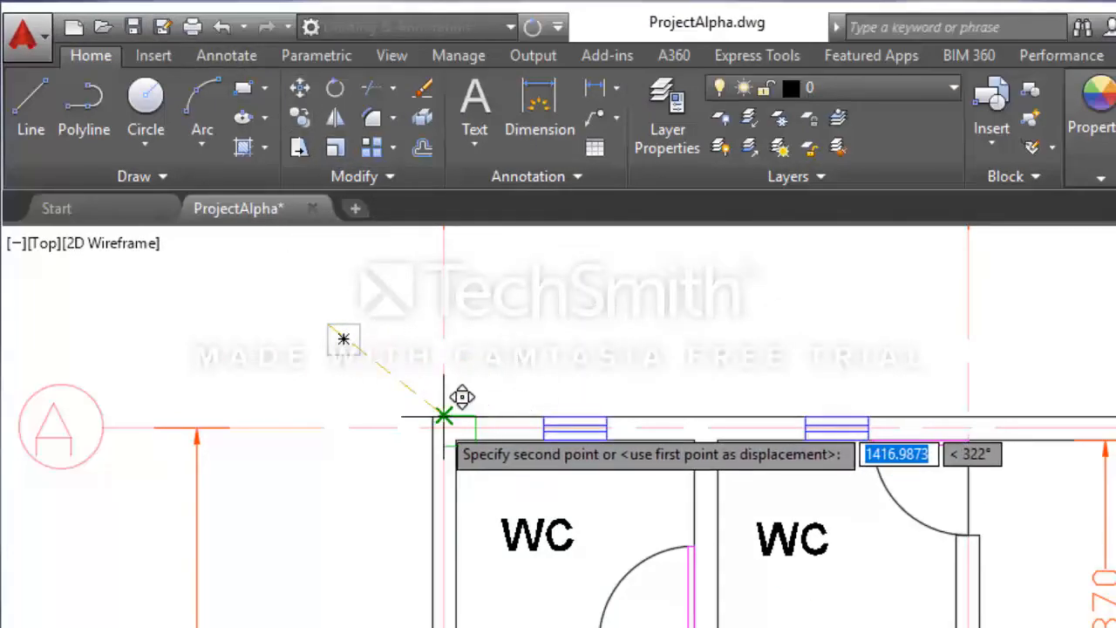
click(460, 427)
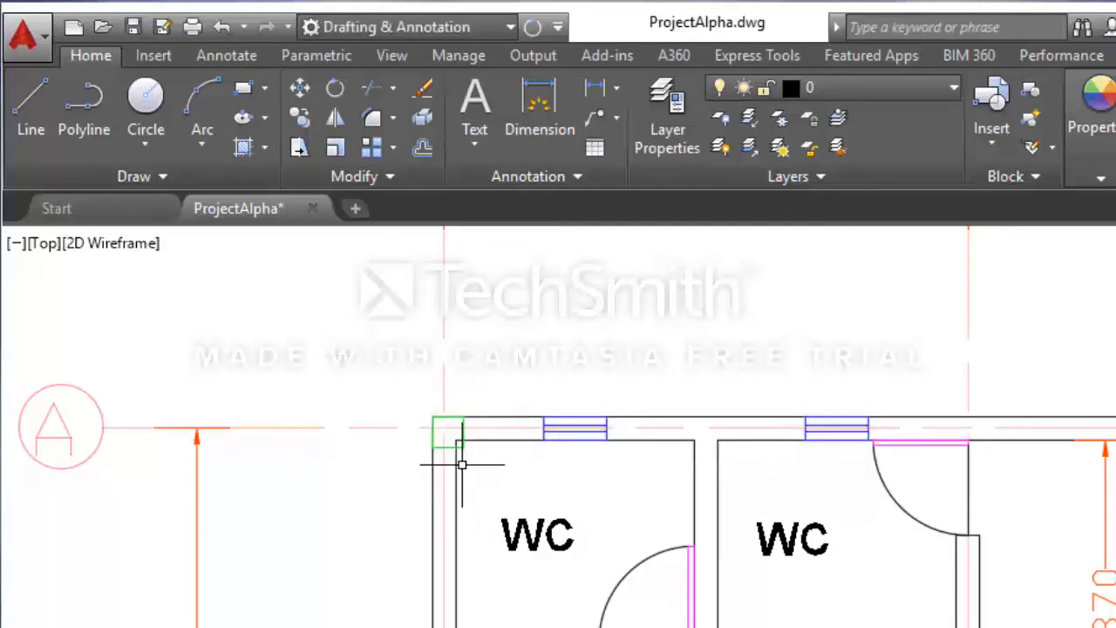
Stretch the right edge of the column at grid A-1 back to the inner face of the vertical wall.
scroll(446, 435, up, 5)
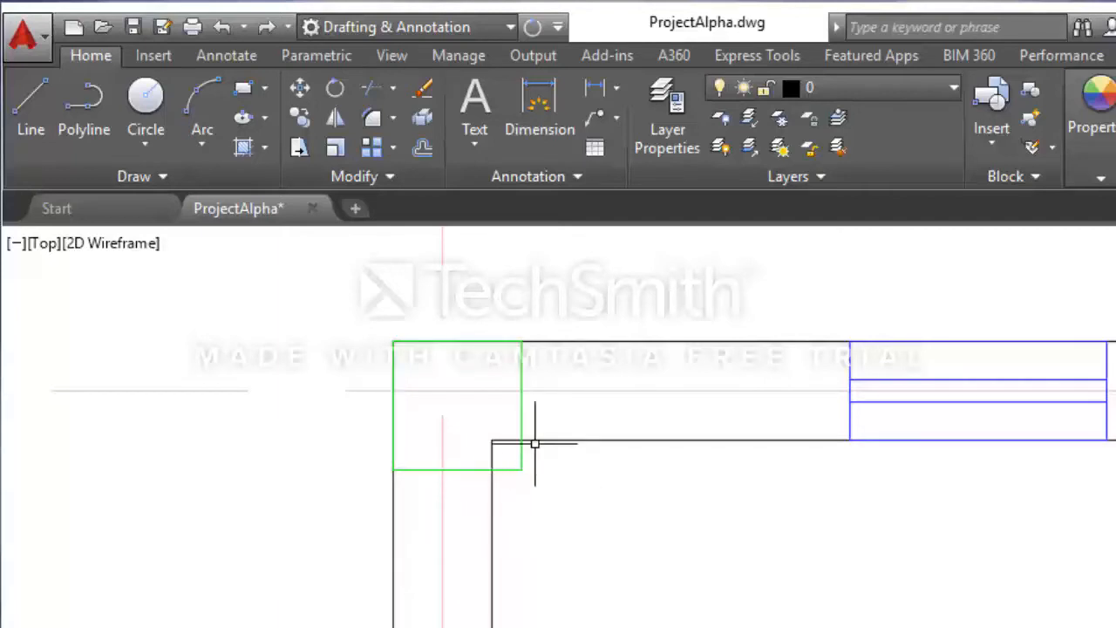
scroll(511, 451, down, 6)
scroll(506, 453, up, 6)
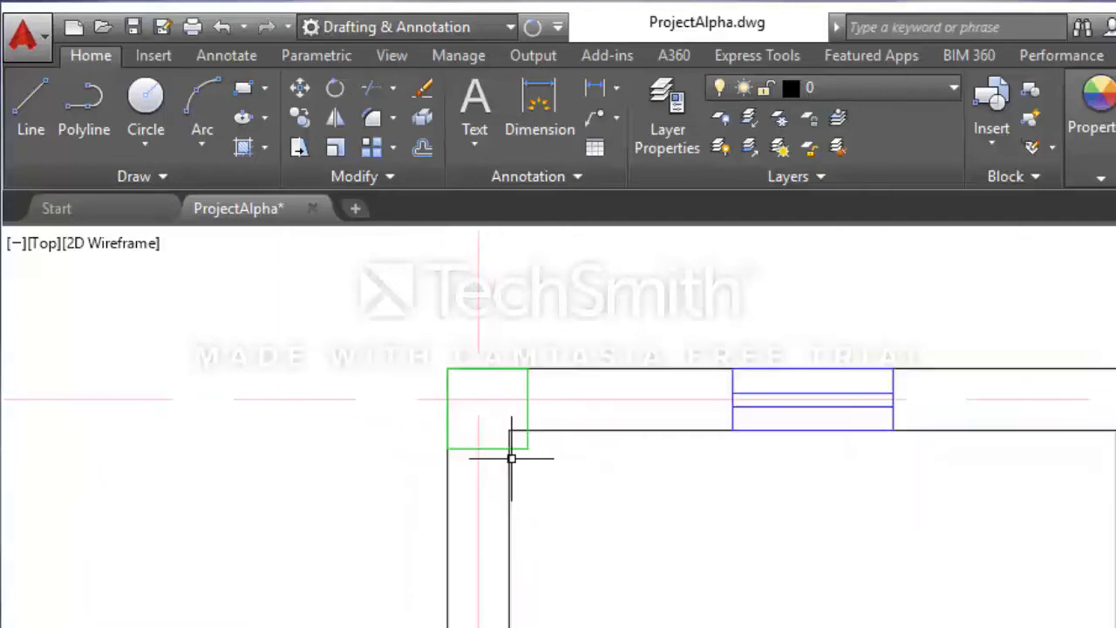
click(544, 449)
click(533, 395)
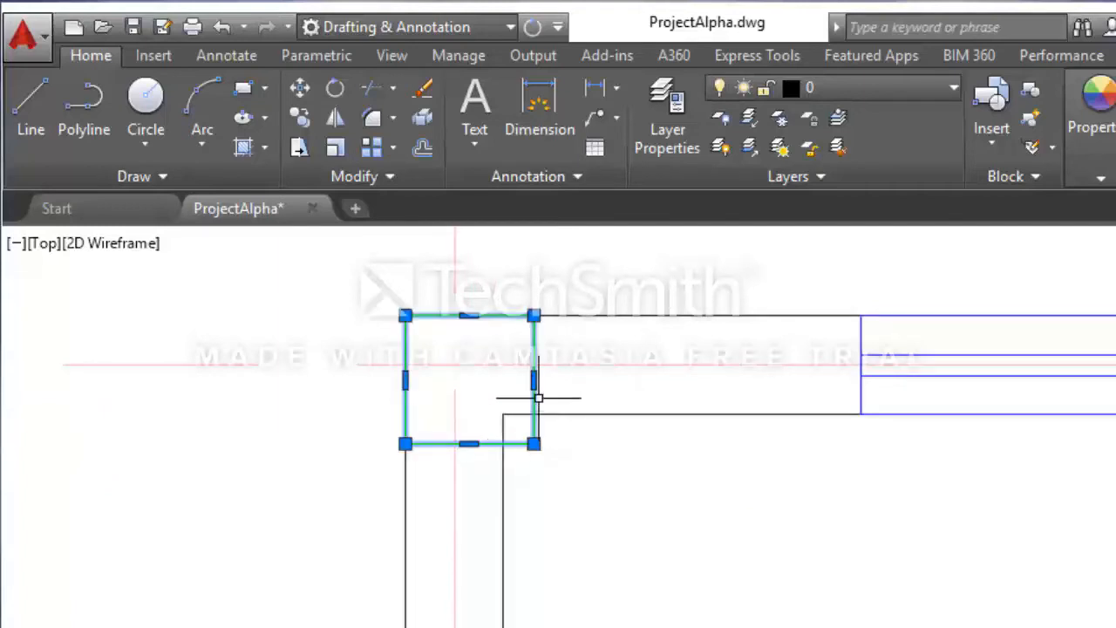
click(535, 380)
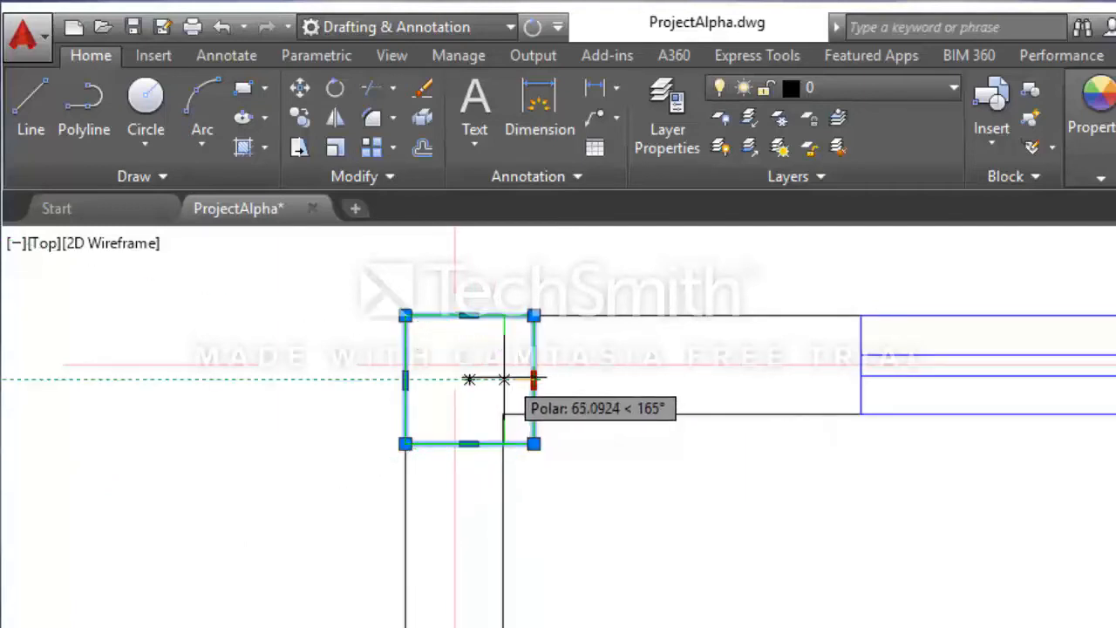
click(504, 380)
mouse_move(506, 384)
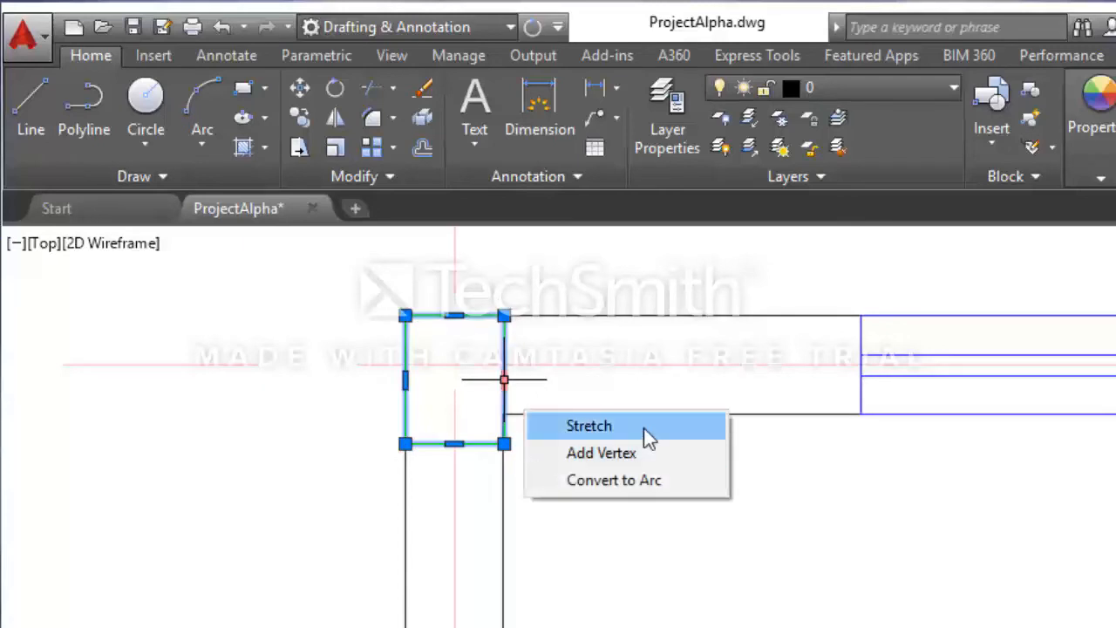
key(Escape)
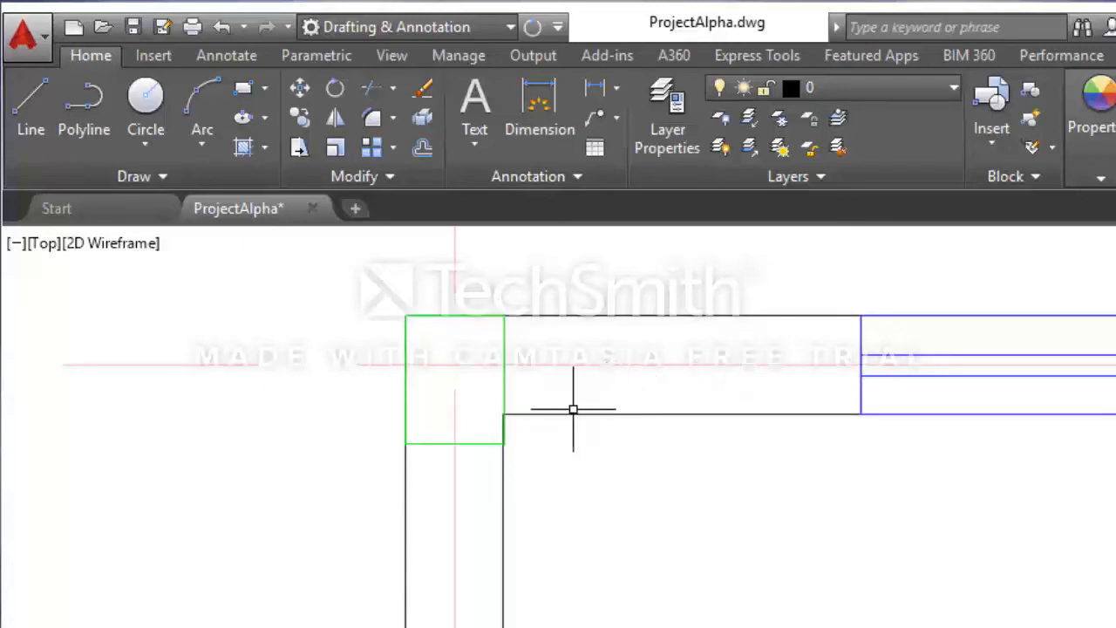
Stretch the lower-right vertex of the A-1 column exactly onto the vertical wall's inner face.
scroll(512, 413, up, 2)
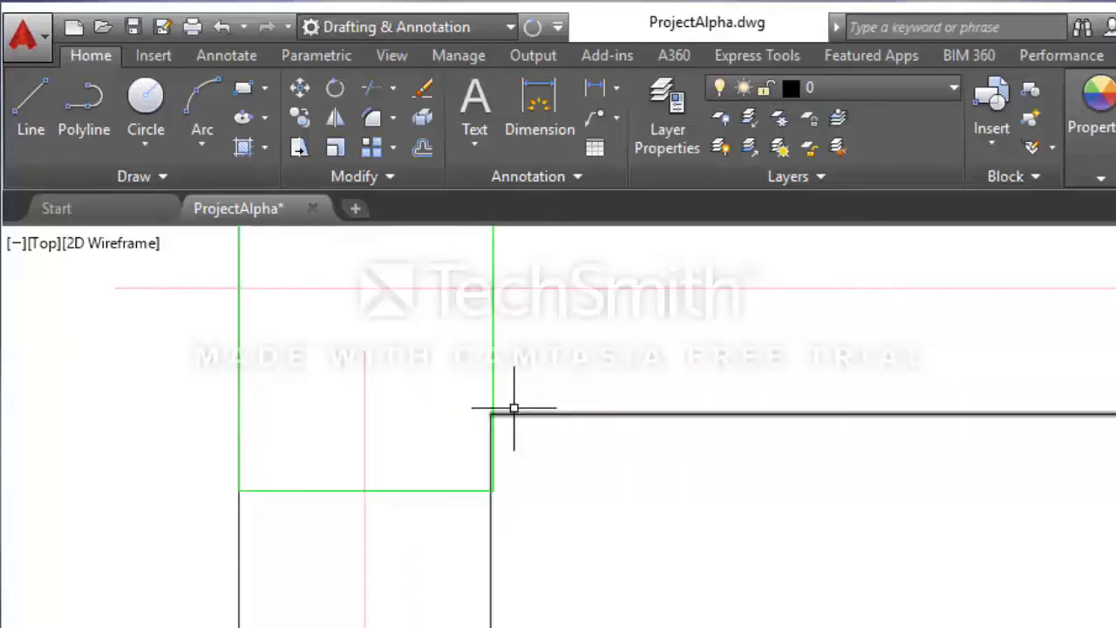
click(511, 383)
click(477, 380)
click(493, 491)
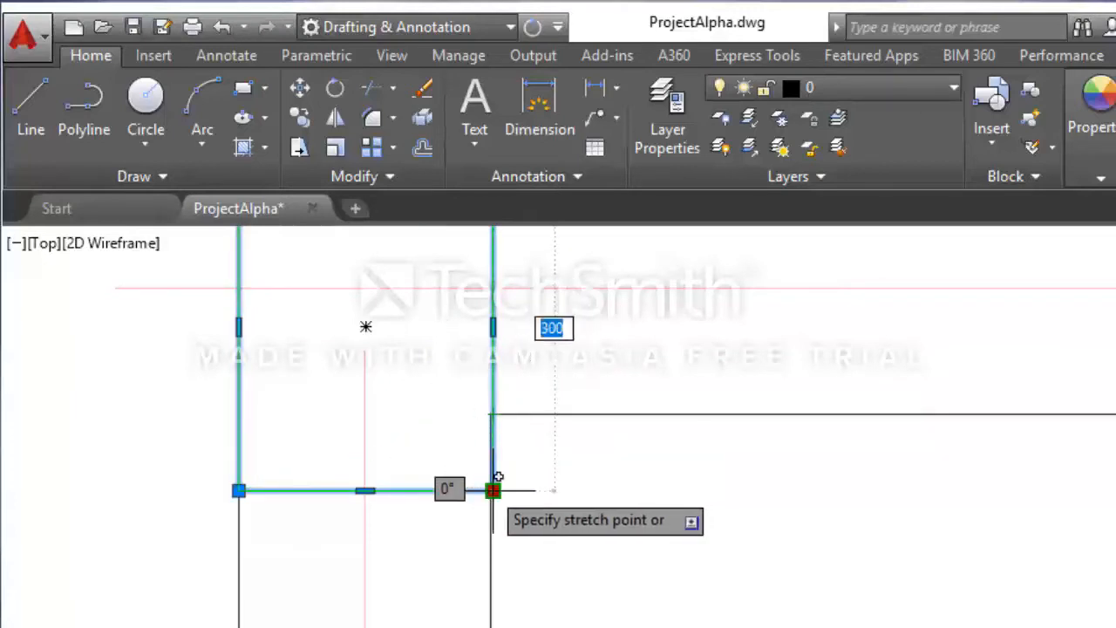
click(491, 491)
scroll(558, 487, down, 3)
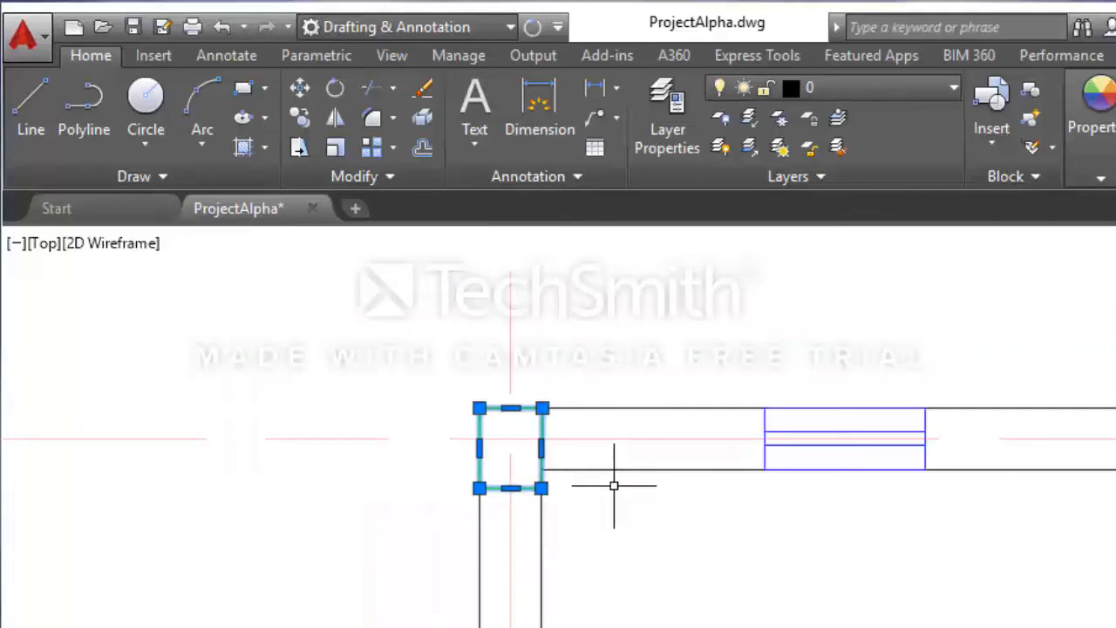
key(Escape)
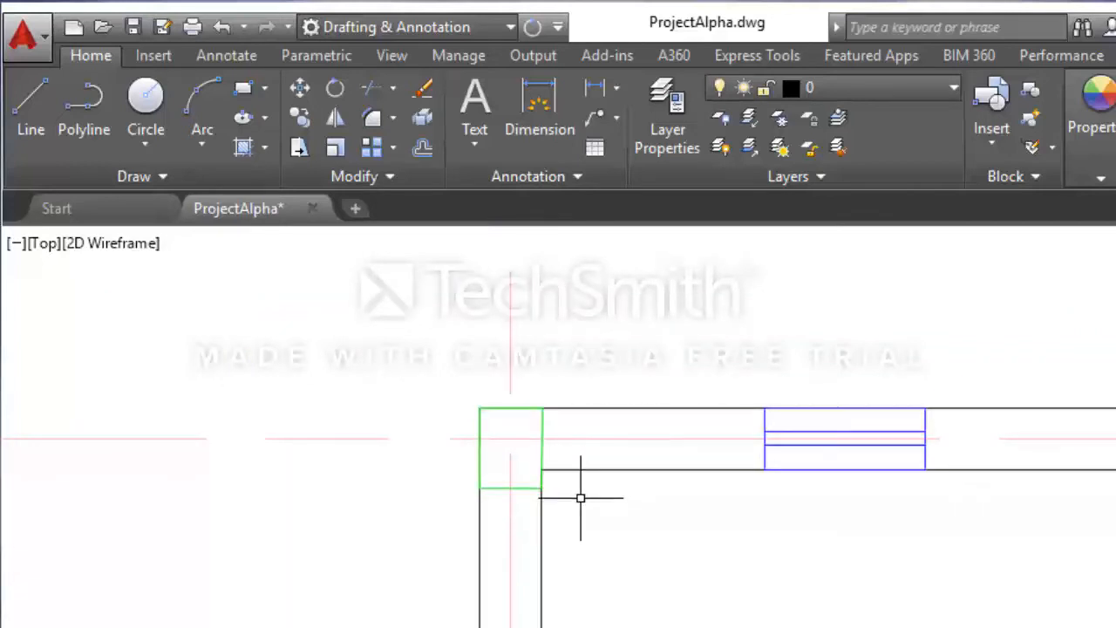
Copy the A-1 column from its upper-left corner to a free spot just below the HOD room label.
scroll(566, 462, down, 3)
middle_drag(613, 501, 608, 479)
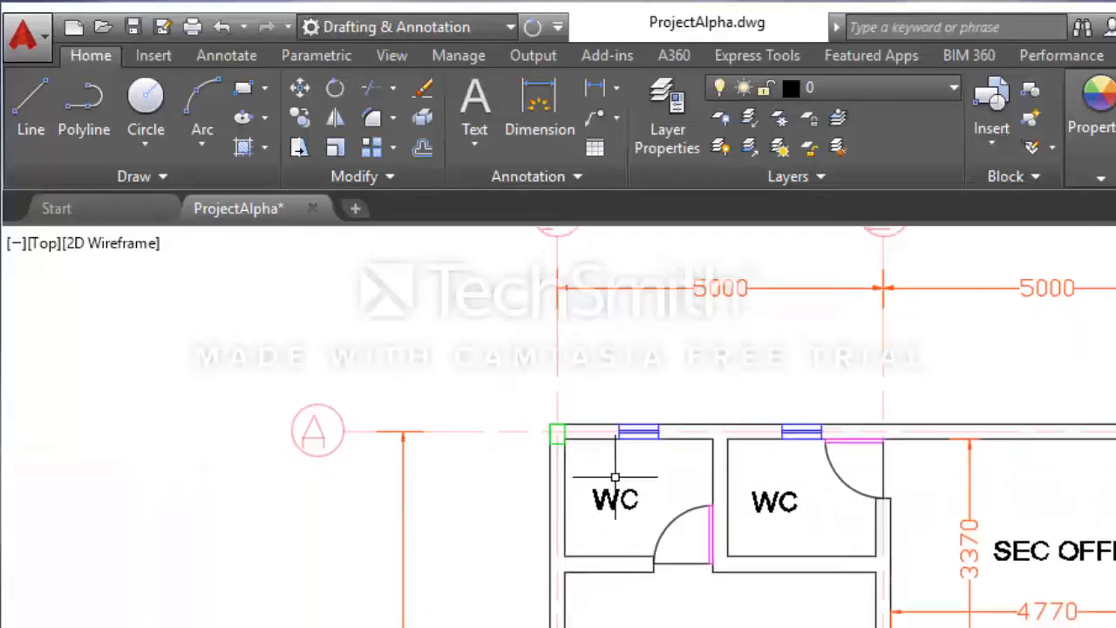
scroll(556, 450, up, 5)
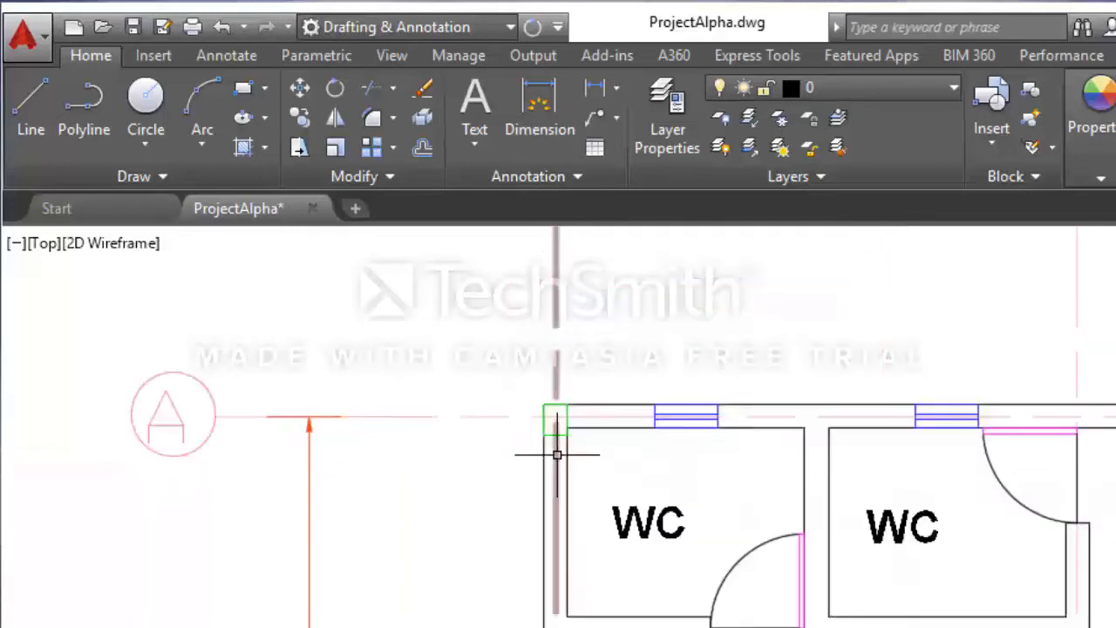
mouse_move(559, 408)
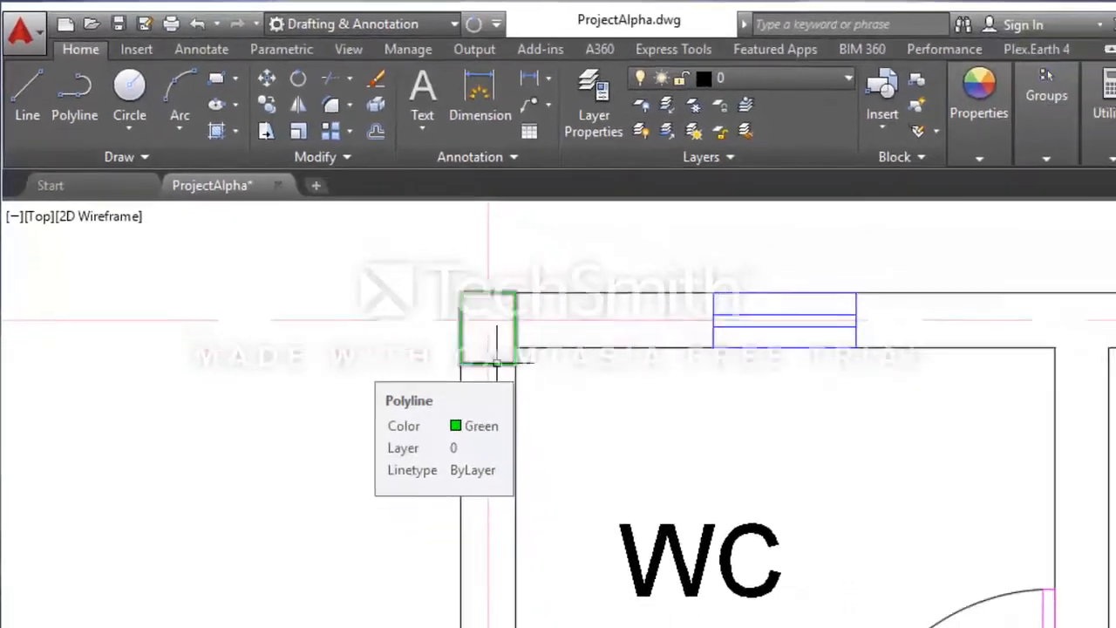
click(497, 361)
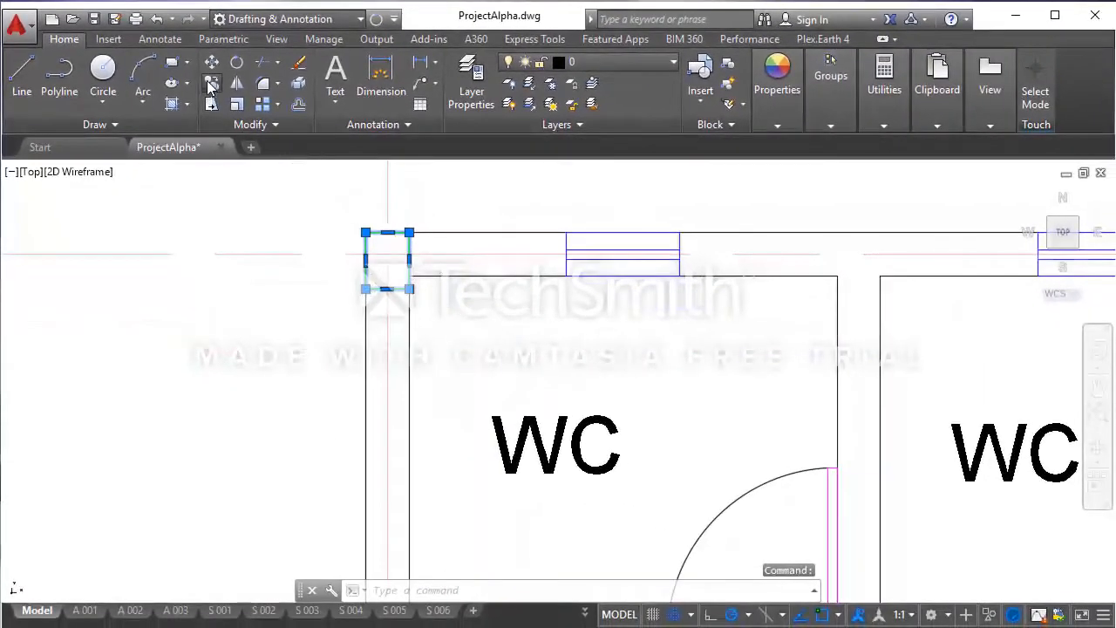
click(212, 85)
click(366, 231)
scroll(386, 223, down, 4)
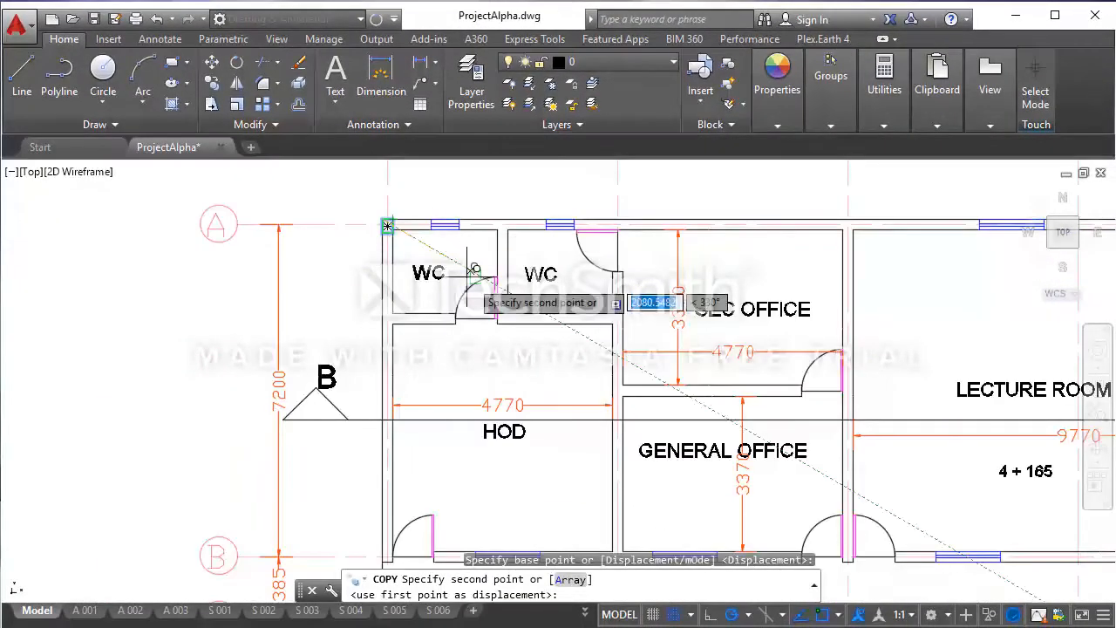
scroll(509, 452, up, 2)
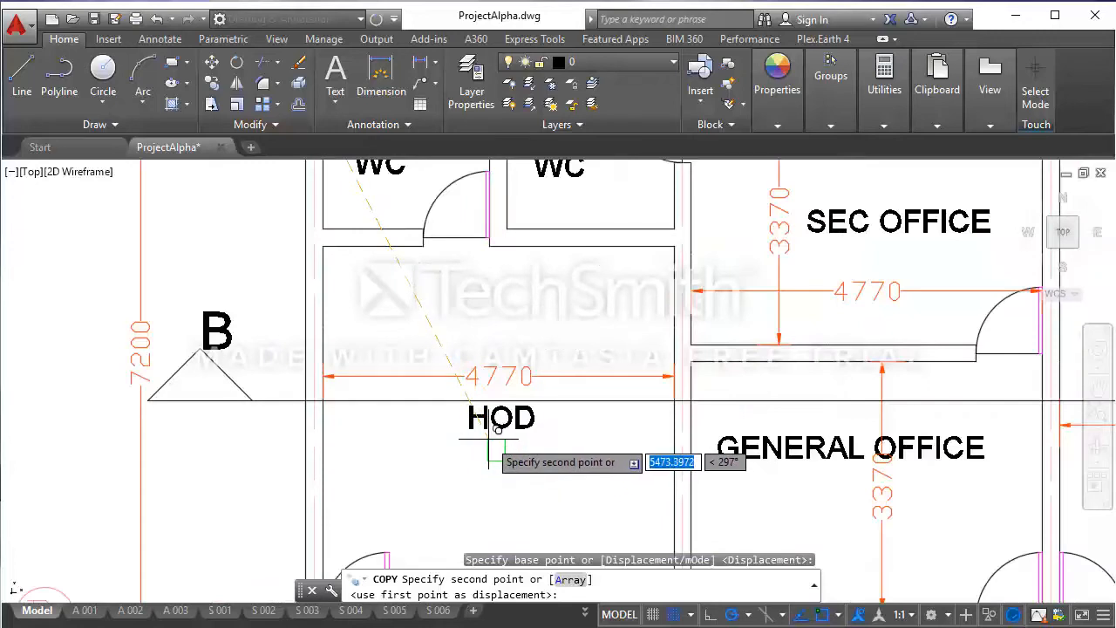
click(491, 441)
key(Escape)
scroll(597, 399, down, 2)
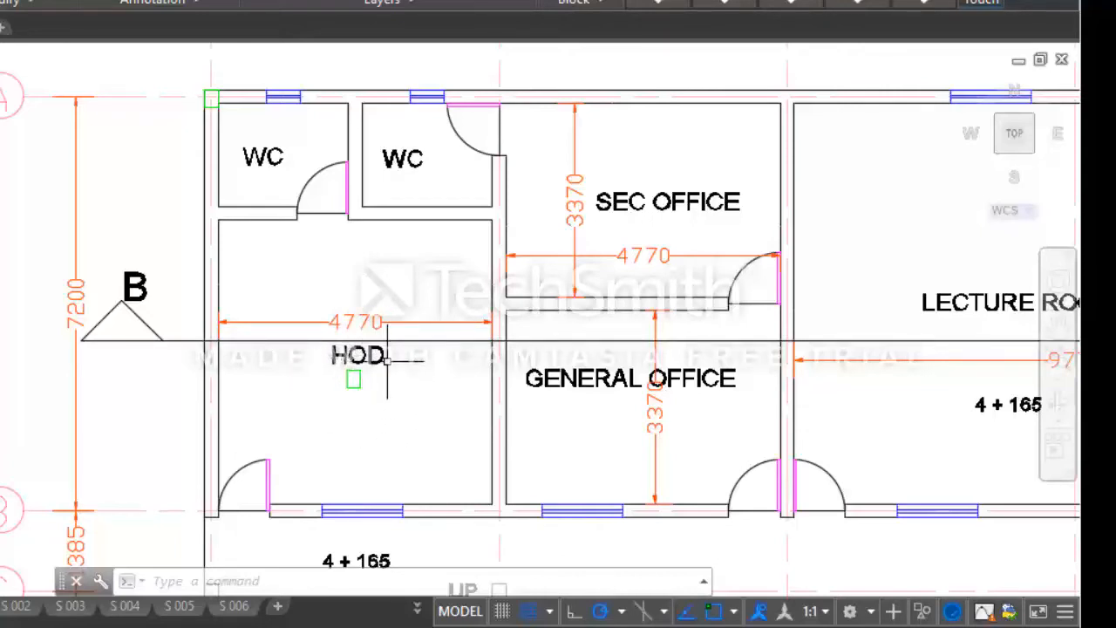
Copy the spare column in the HOD room onto the wall junction at gridlines B and 2.
scroll(453, 245, down, 5)
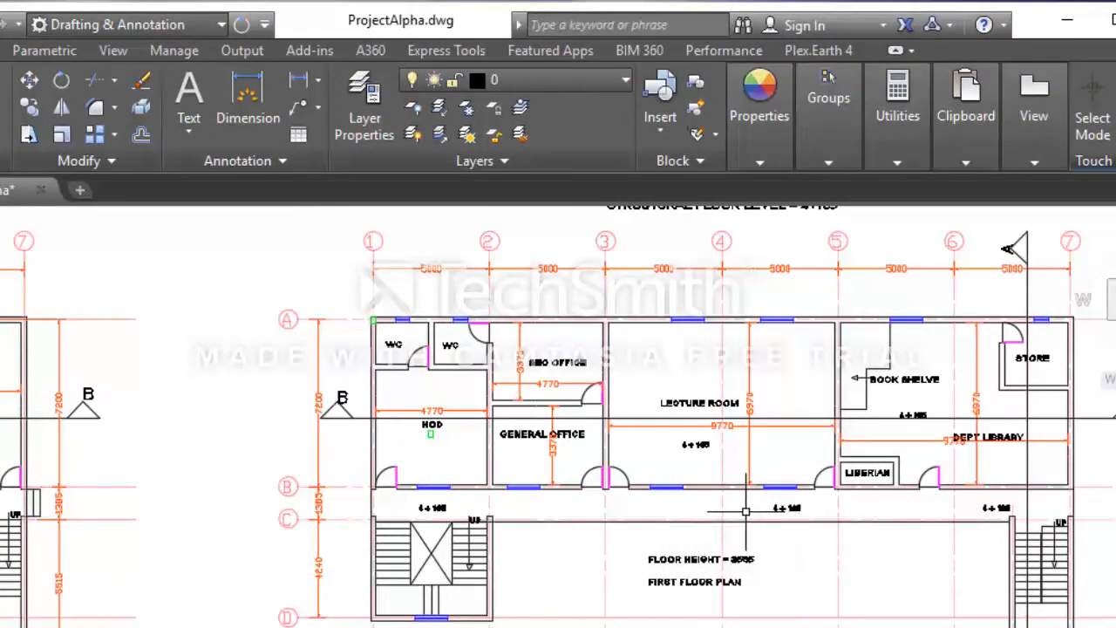
scroll(462, 436, up, 3)
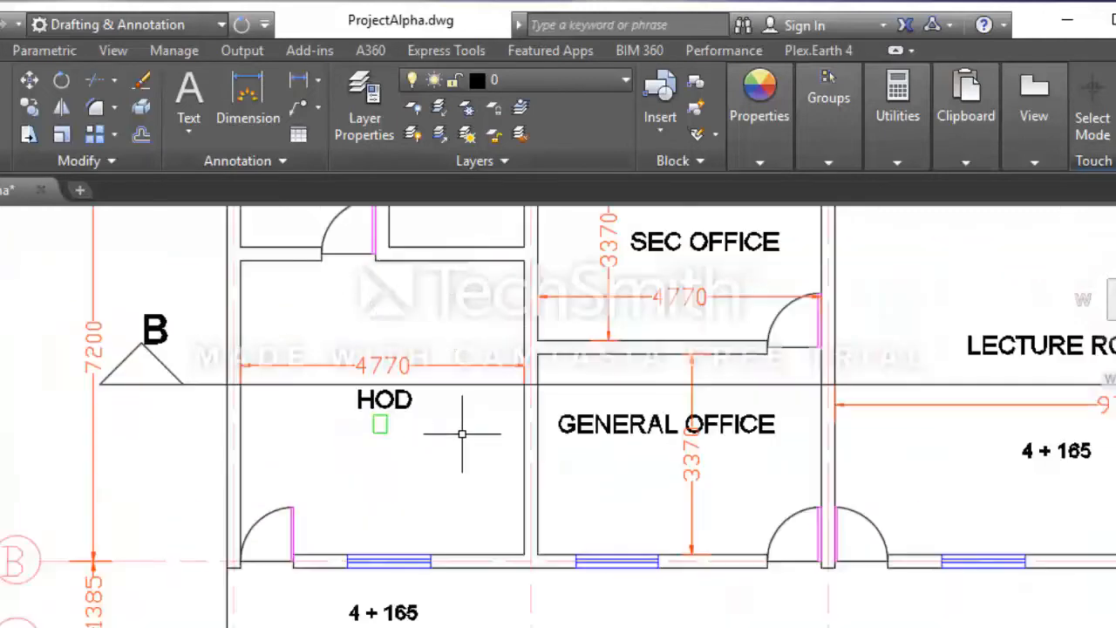
click(389, 407)
click(351, 431)
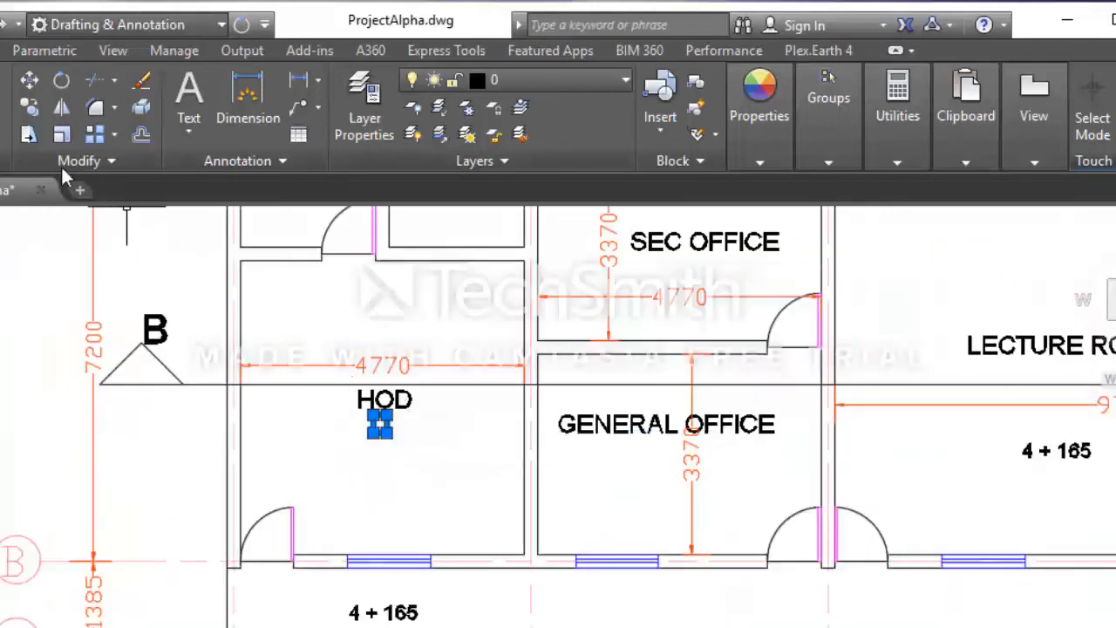
click(29, 106)
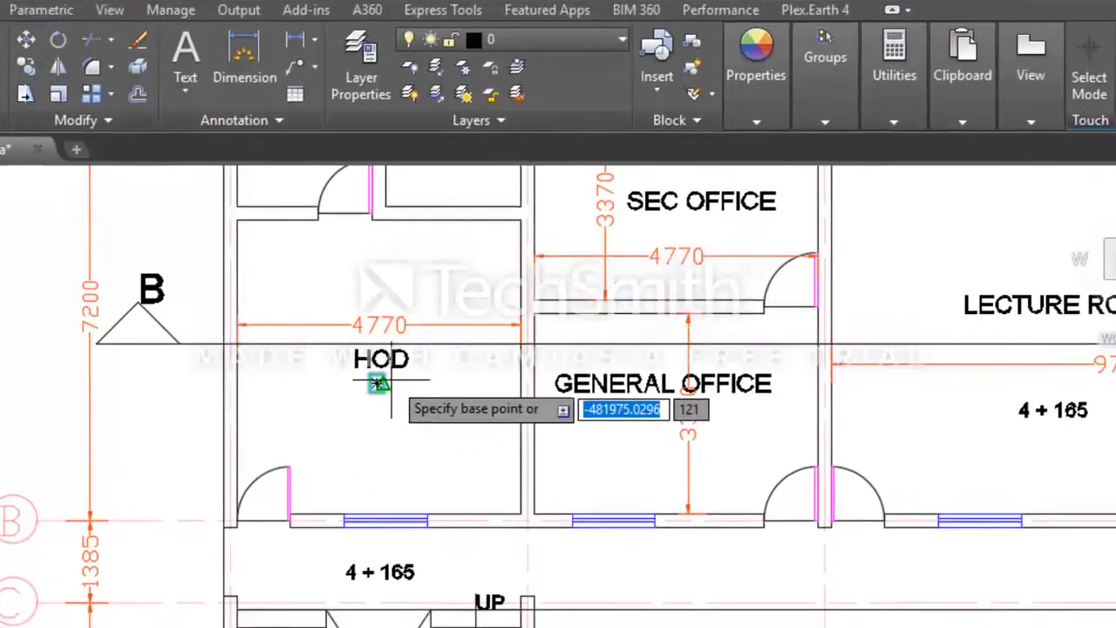
scroll(381, 425, up, 2)
click(377, 427)
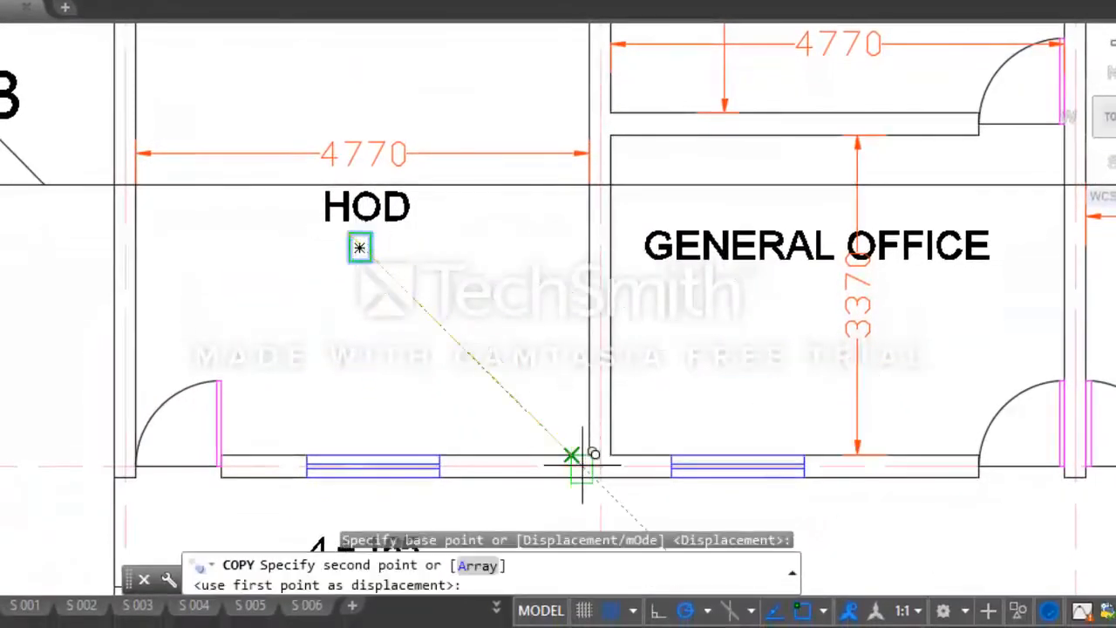
click(600, 464)
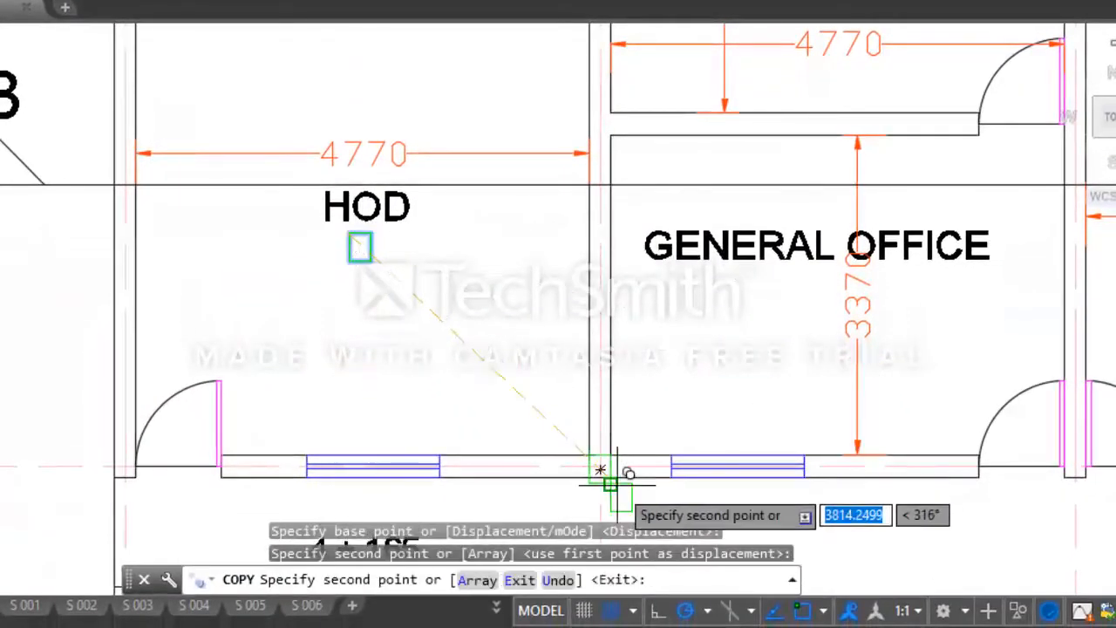
key(Escape)
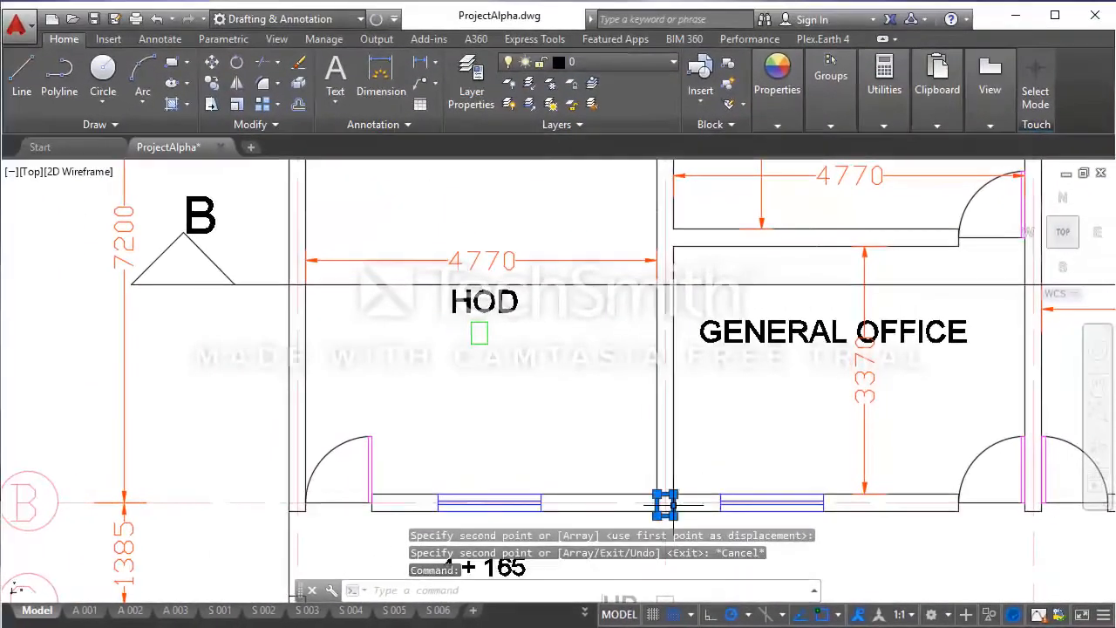
Copy the column at the B-2 junction into the HOD room's lower-right inner corner, and delete the one on the junction.
click(212, 83)
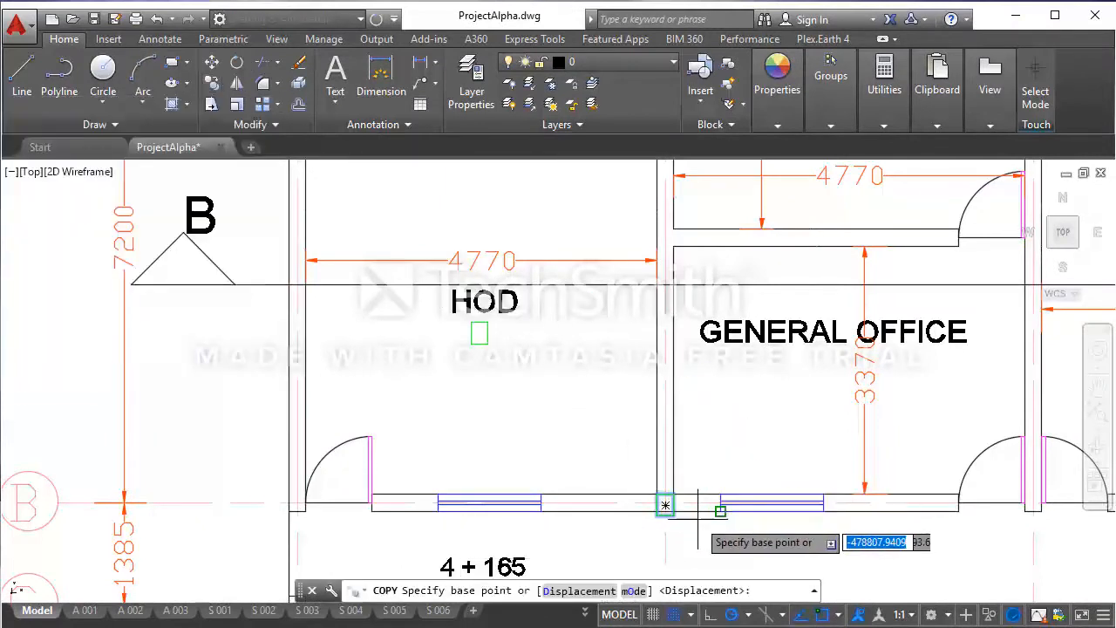
click(654, 495)
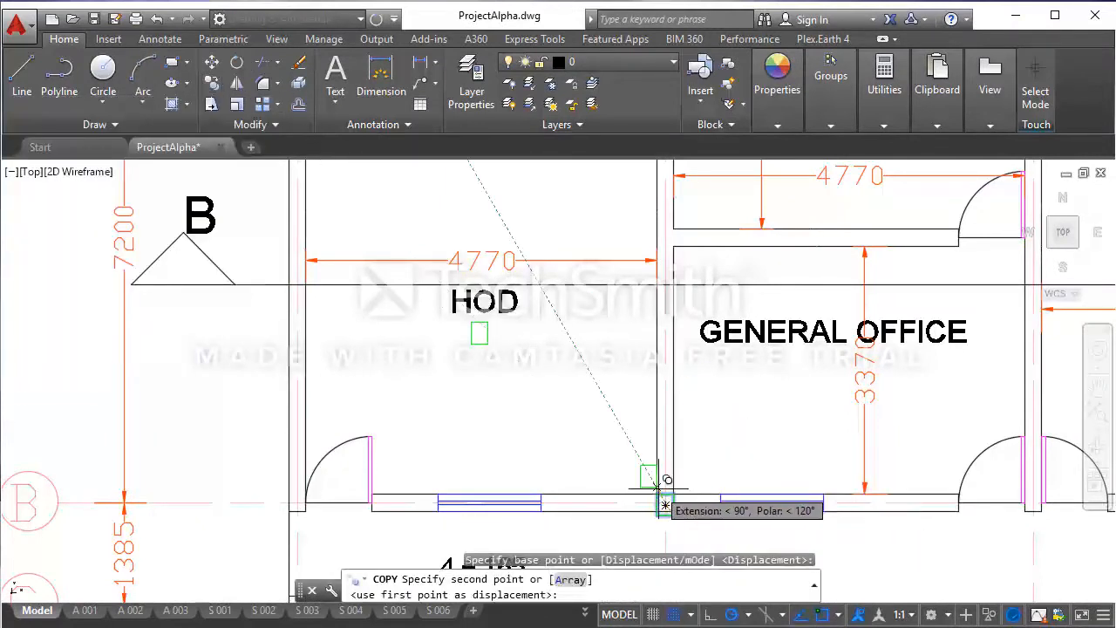
click(657, 494)
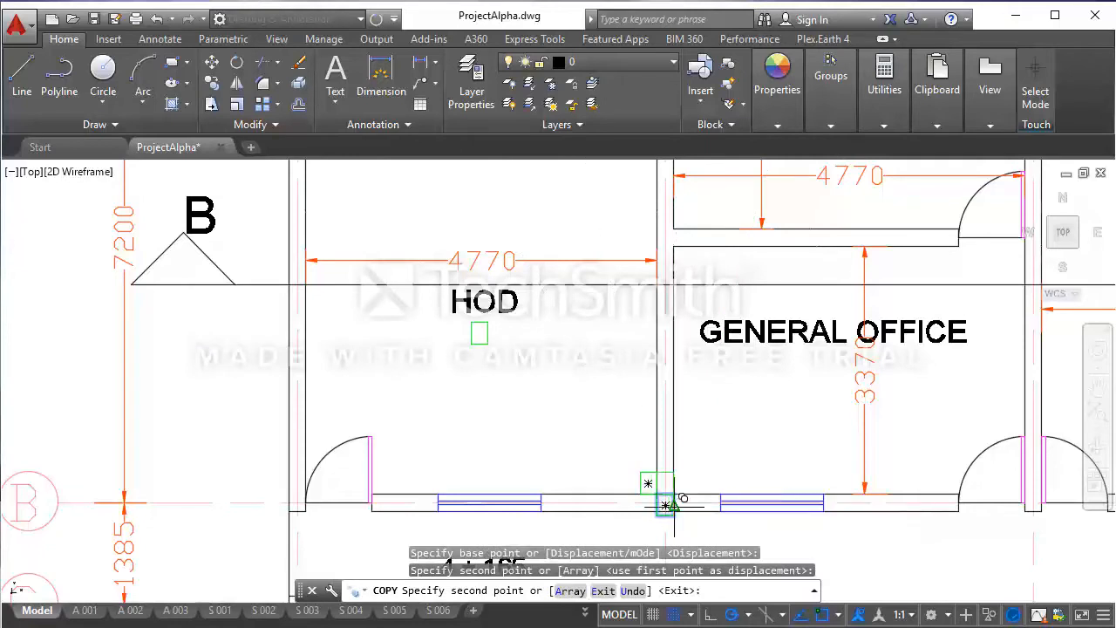
key(Escape)
click(660, 494)
key(Delete)
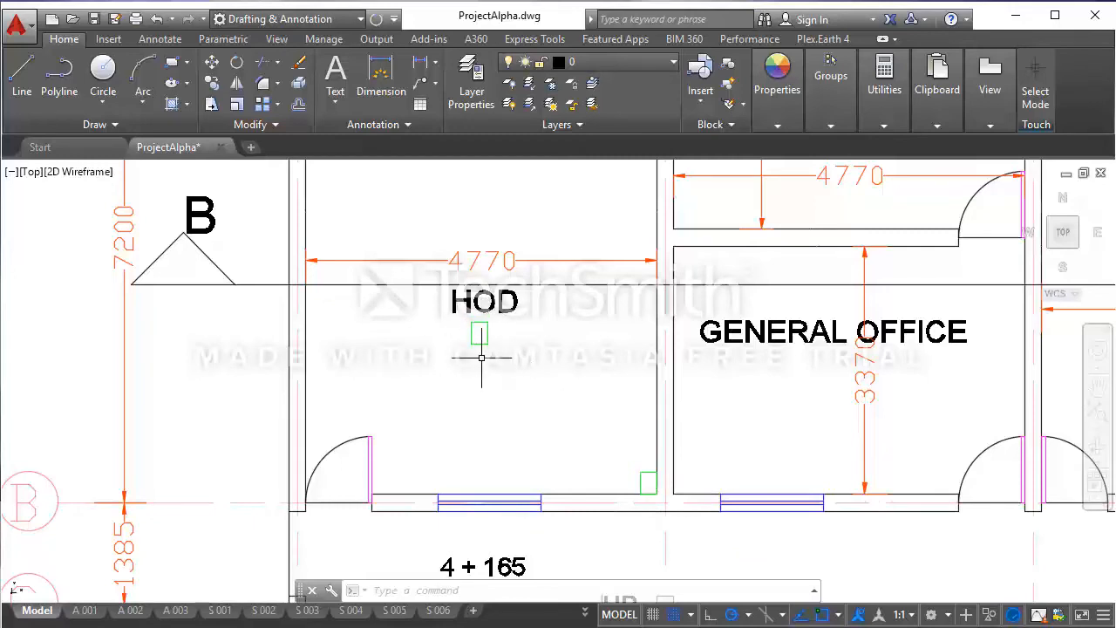
scroll(471, 348, down, 4)
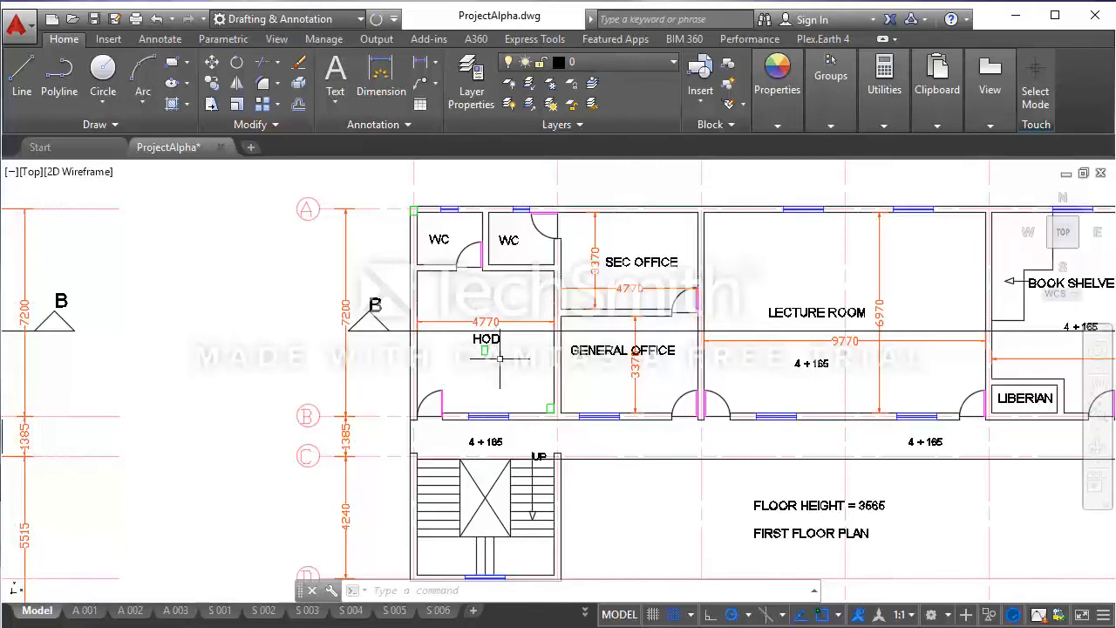
Move the green column from the HOD room's lower-right inner corner onto the window in the gridline B wall.
scroll(482, 353, down, 3)
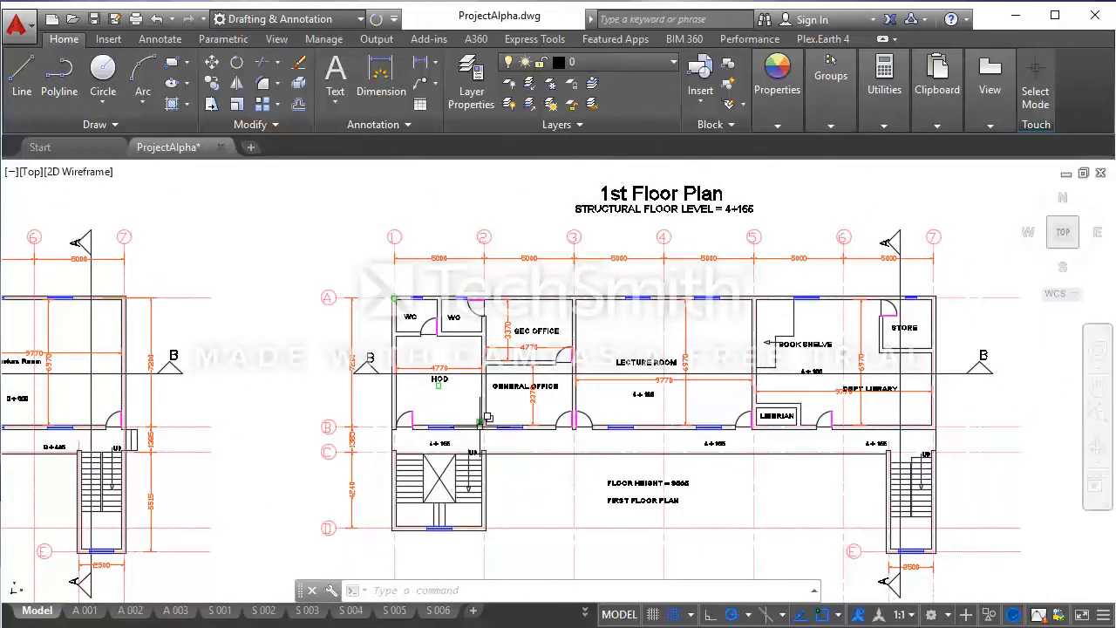
scroll(482, 420, up, 2)
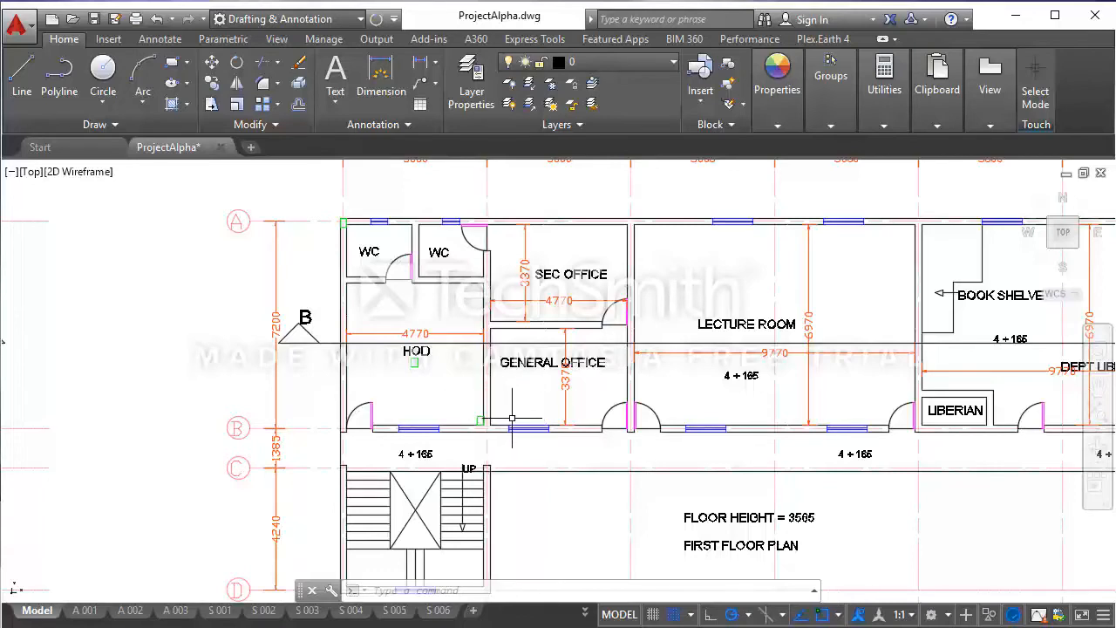
click(479, 421)
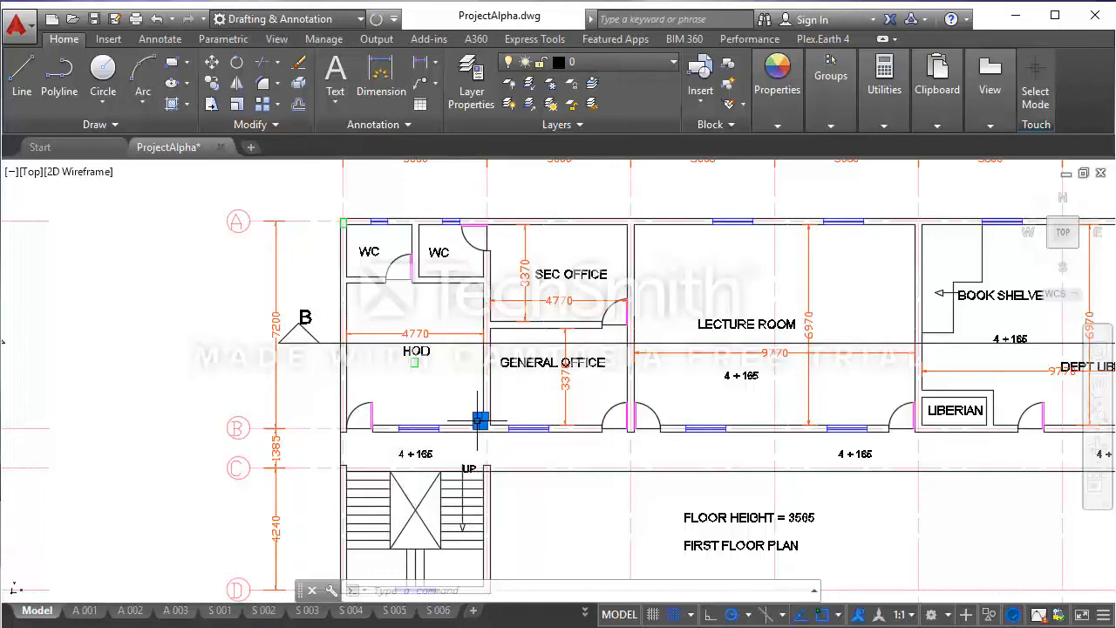
click(211, 62)
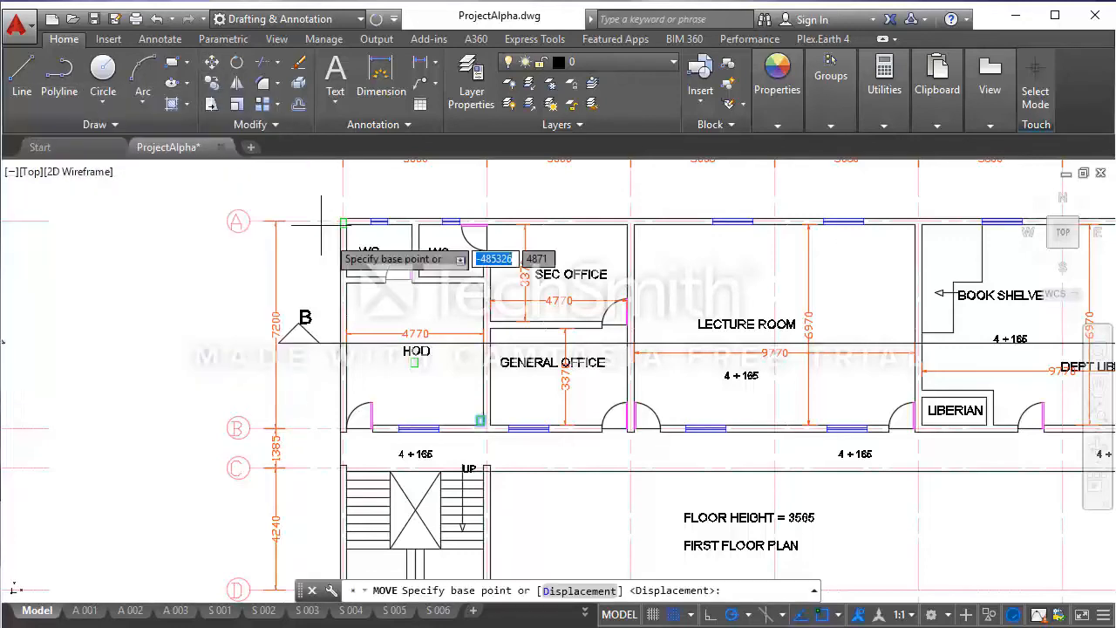
scroll(462, 408, up, 4)
click(460, 403)
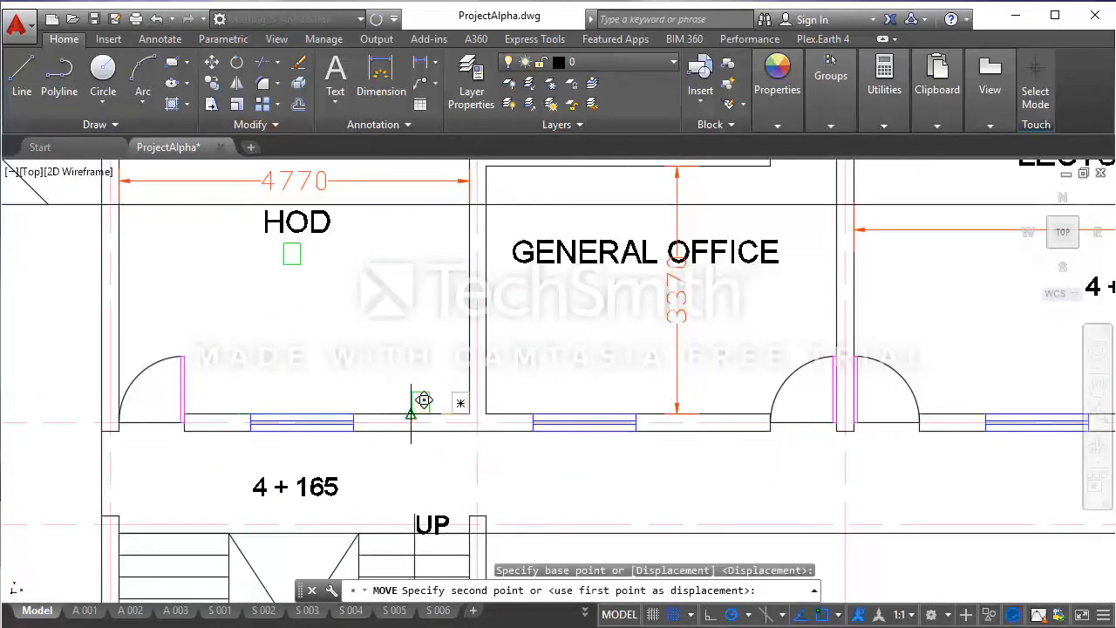
click(312, 417)
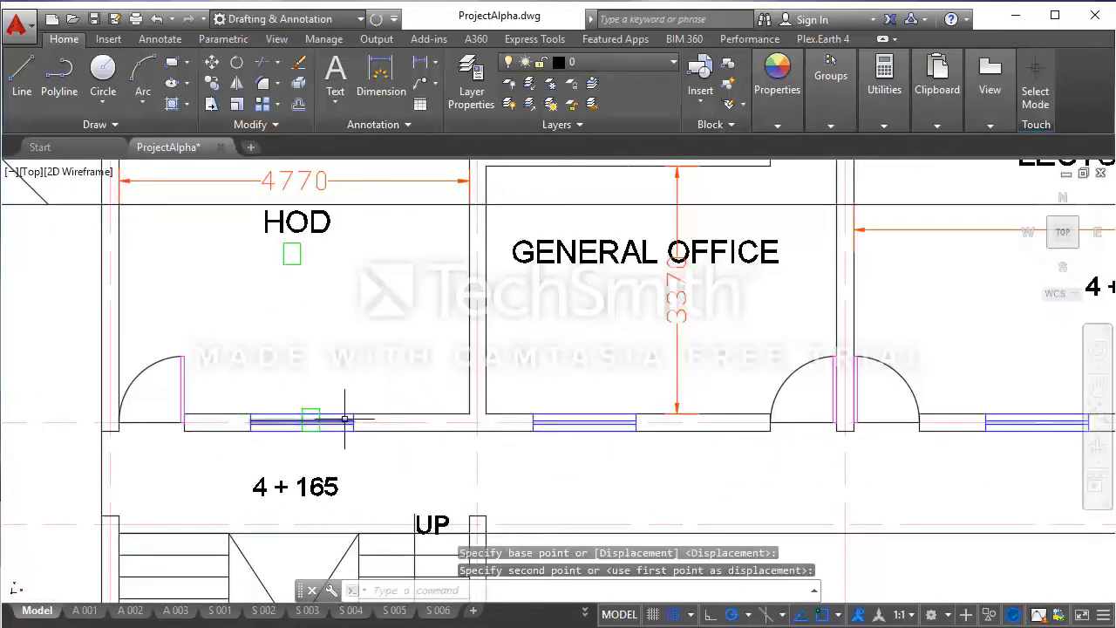
Copy the column on the HOD room's window by its lower-left corner into the room's door opening beside gridline 1.
scroll(335, 419, down, 3)
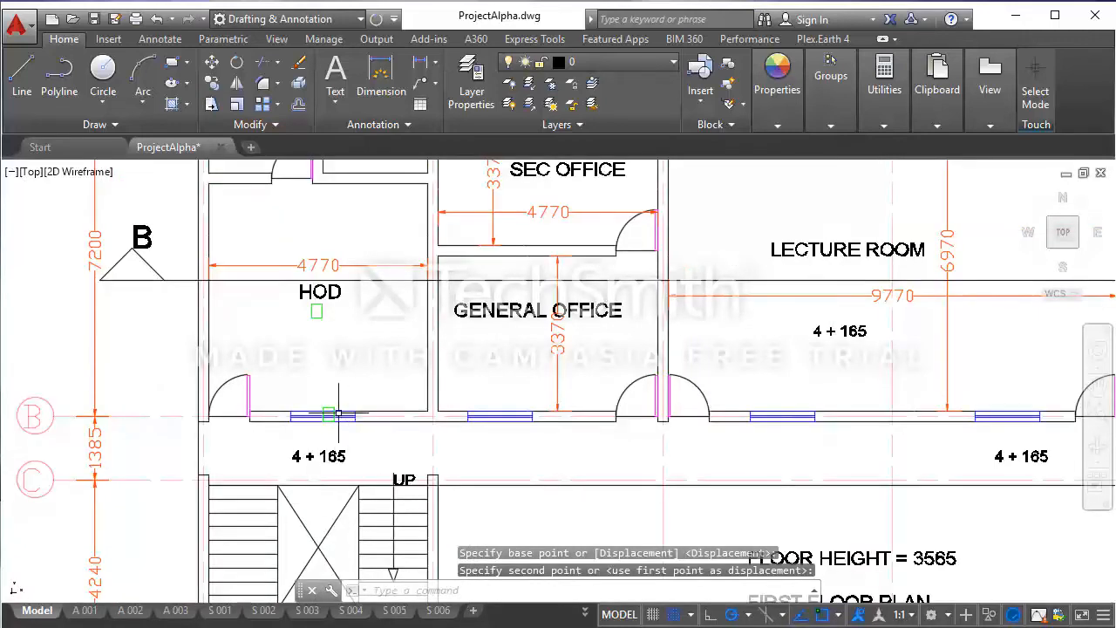
scroll(332, 413, up, 3)
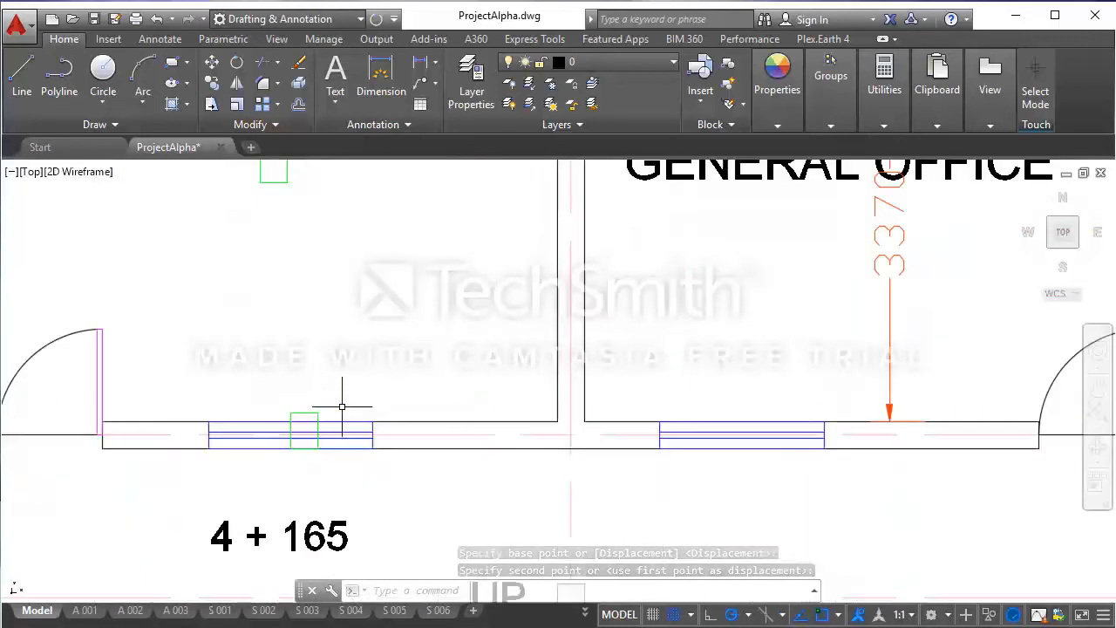
click(341, 412)
click(305, 407)
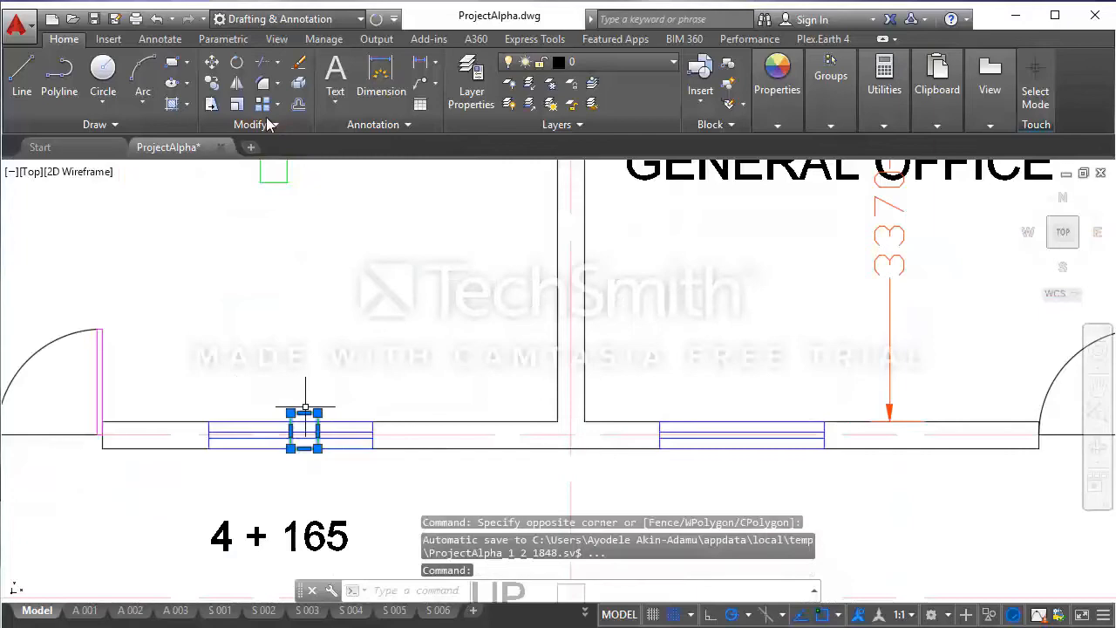
click(212, 83)
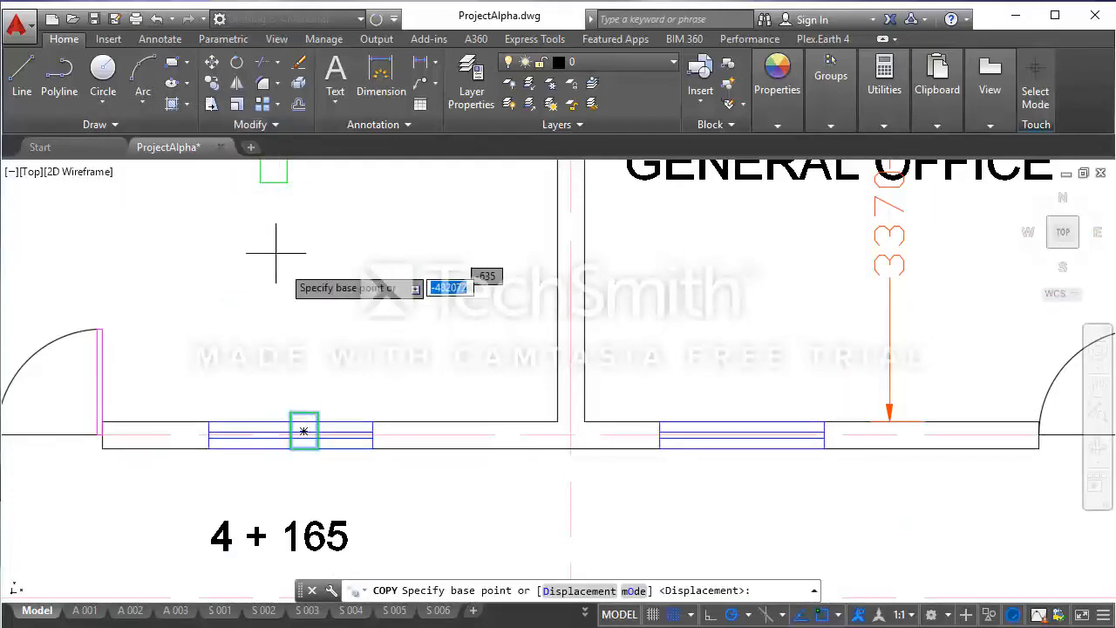
click(296, 445)
scroll(296, 445, down, 4)
scroll(306, 436, up, 5)
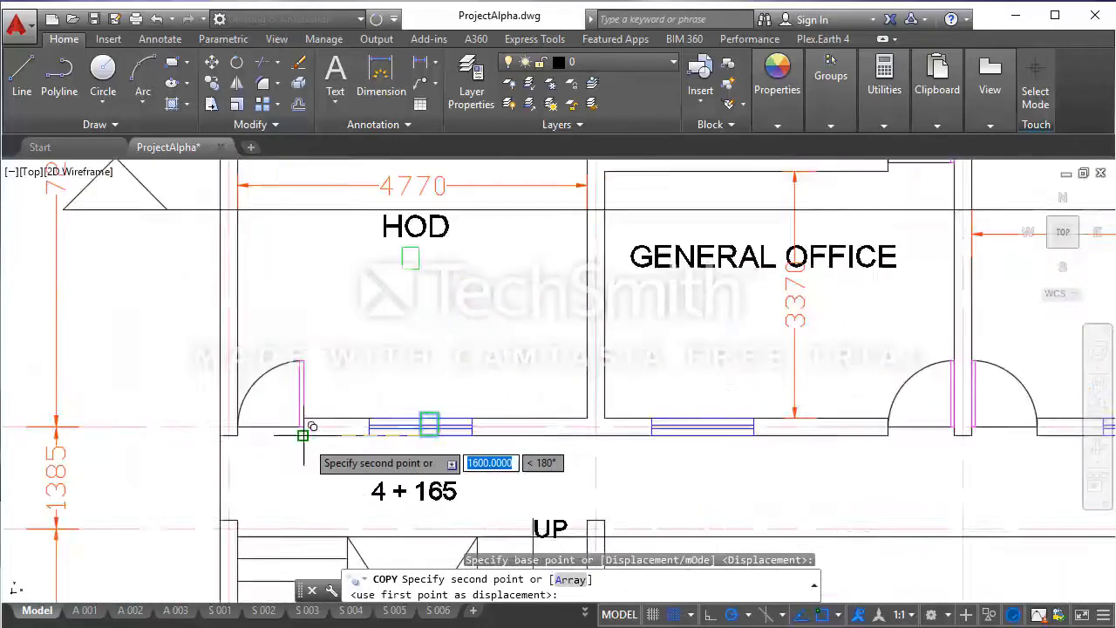
click(236, 431)
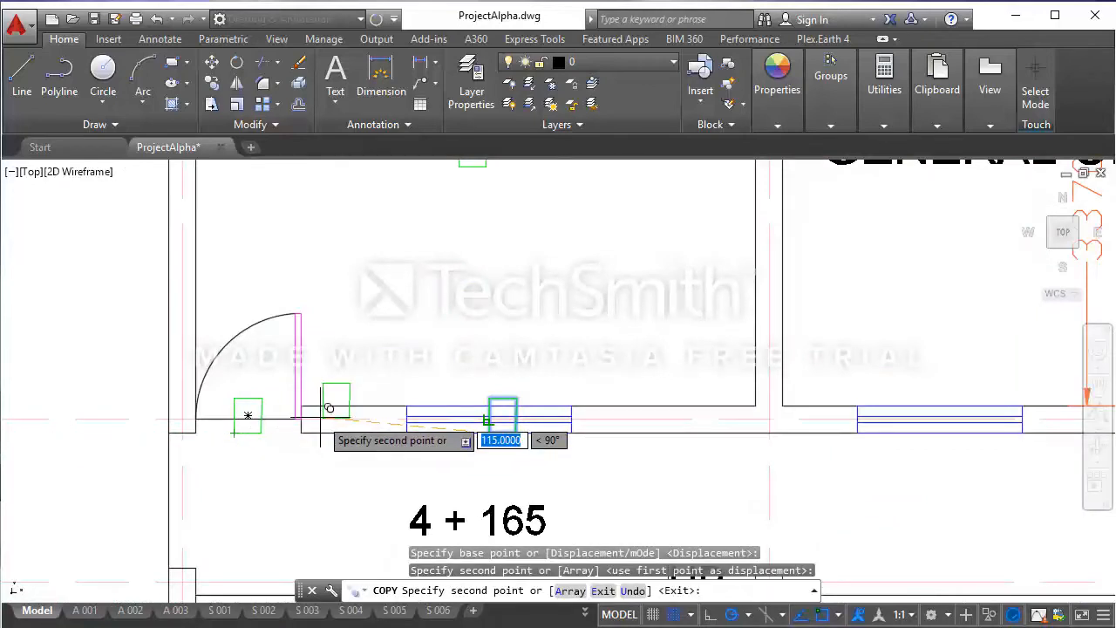
key(Escape)
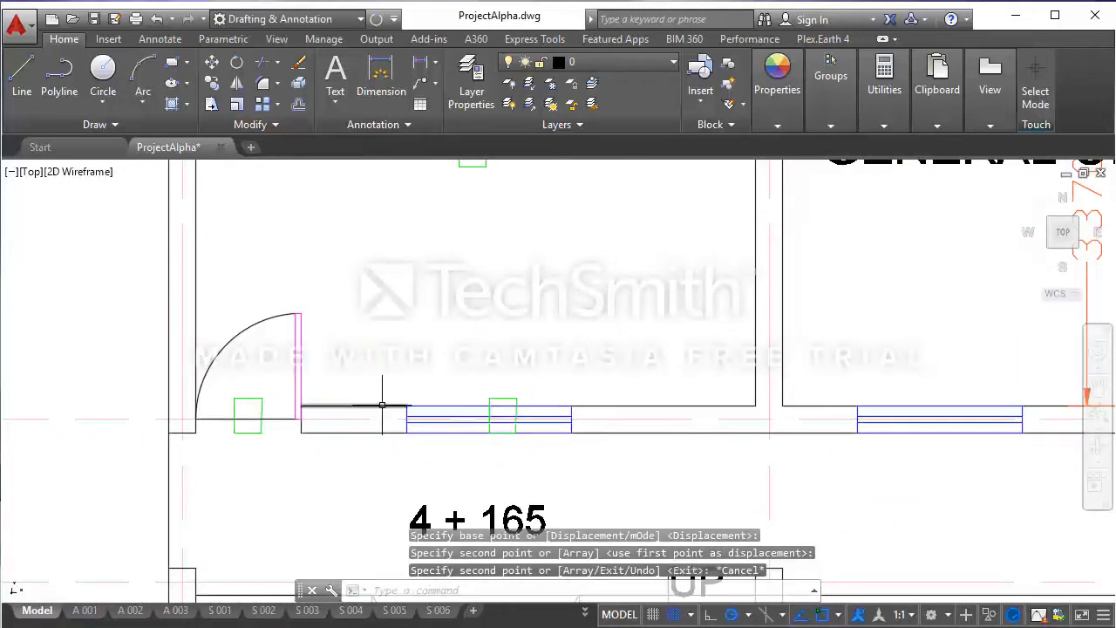
Examine the trial columns against the doors, windows, walls and gridlines across the first floor plan.
scroll(493, 401, down, 4)
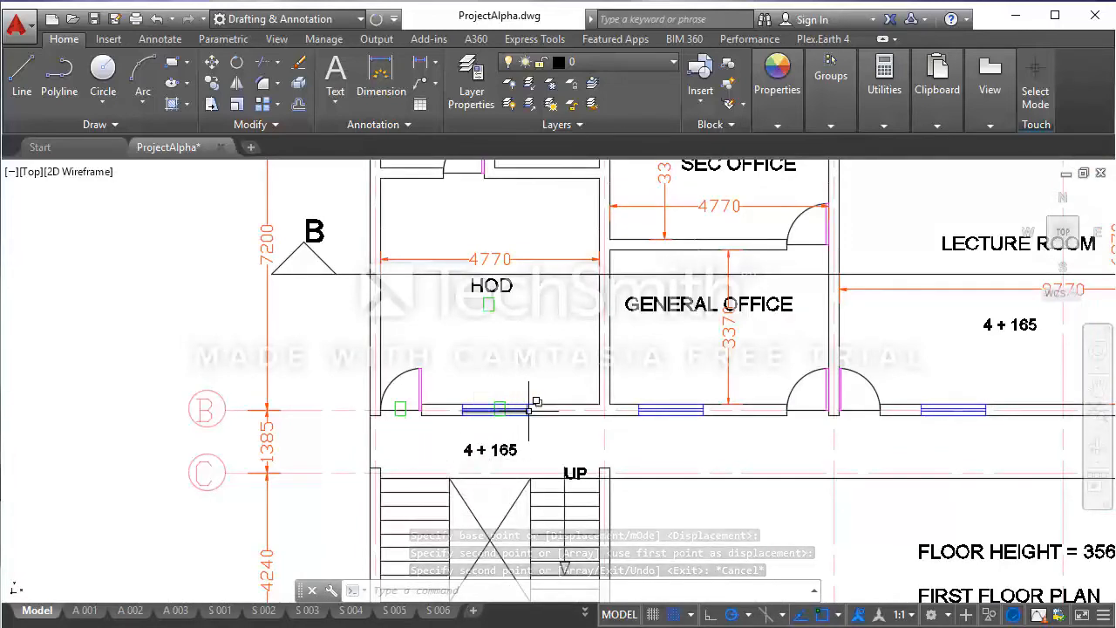
scroll(580, 430, down, 2)
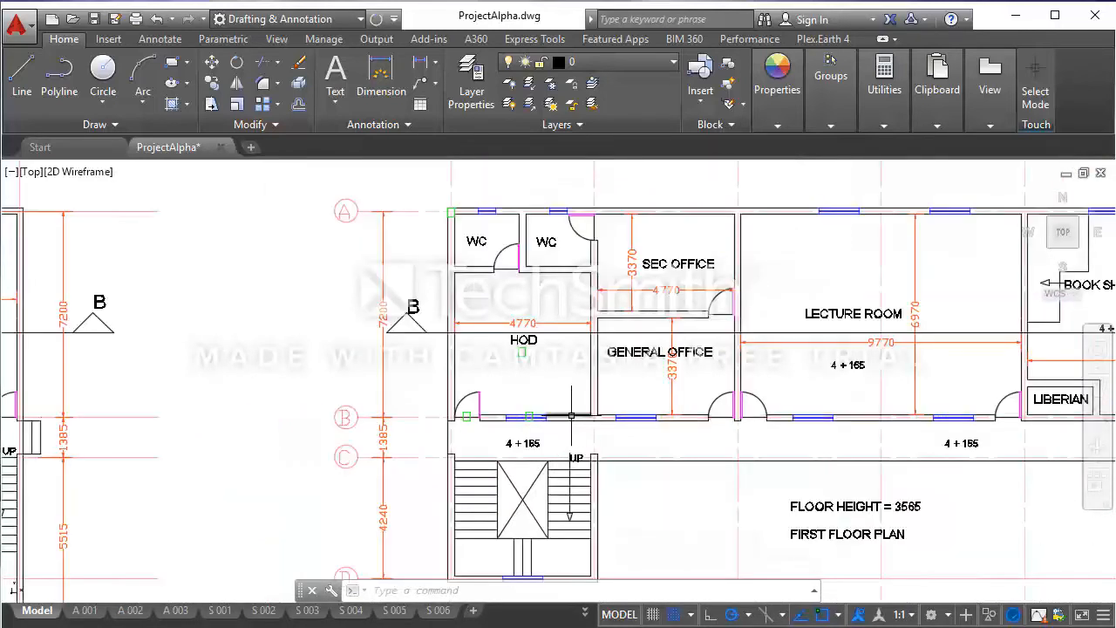
middle_drag(582, 399, 440, 391)
scroll(440, 390, down, 2)
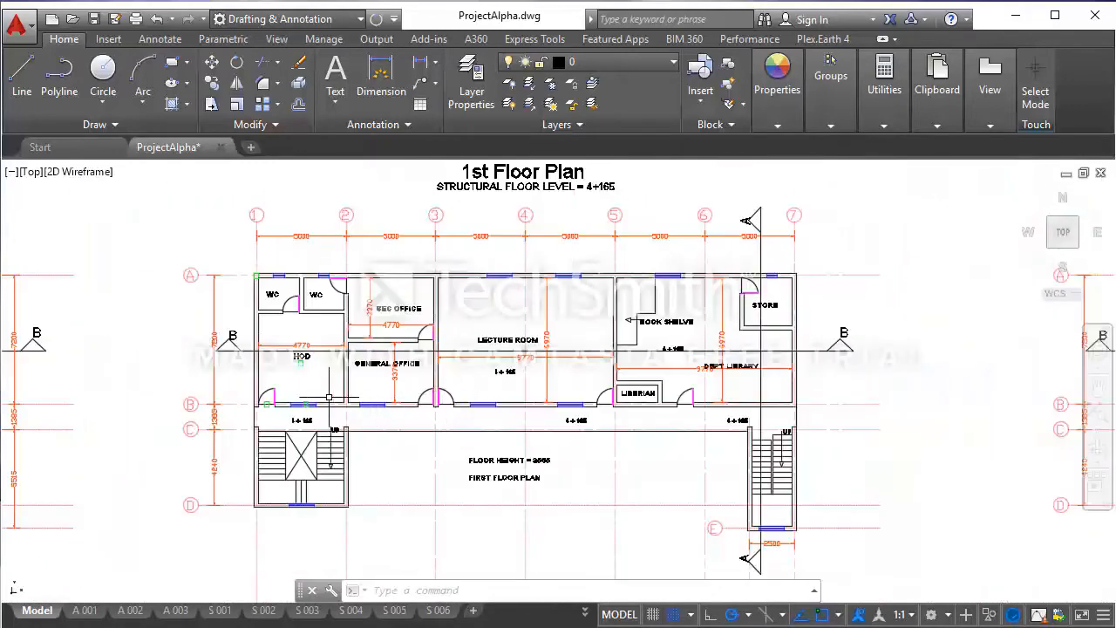
scroll(274, 403, up, 2)
scroll(348, 399, down, 2)
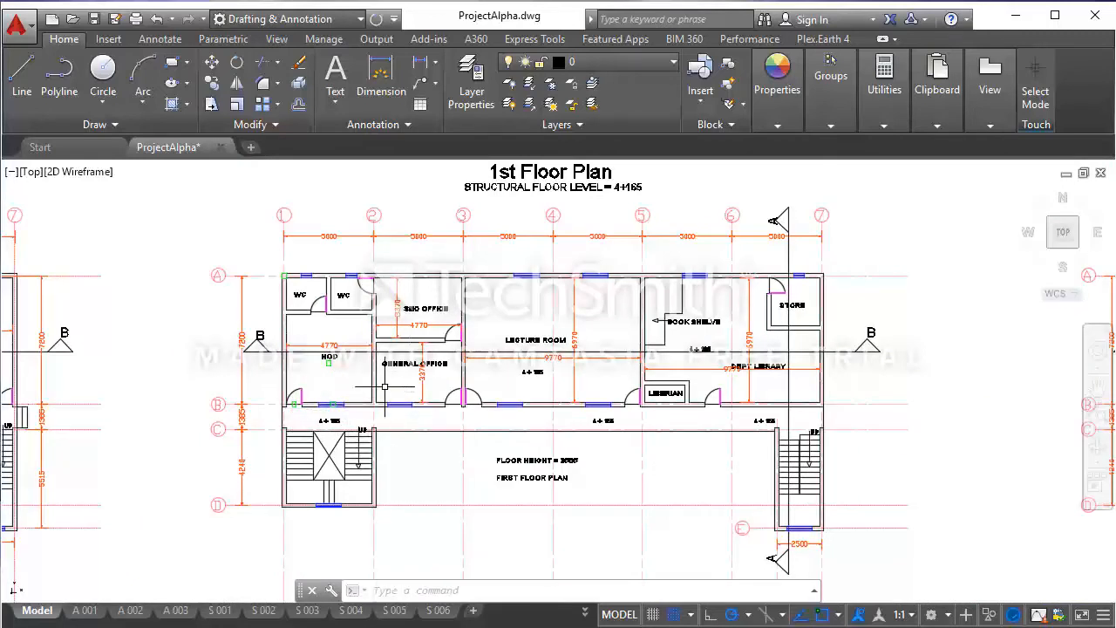
scroll(377, 372, up, 2)
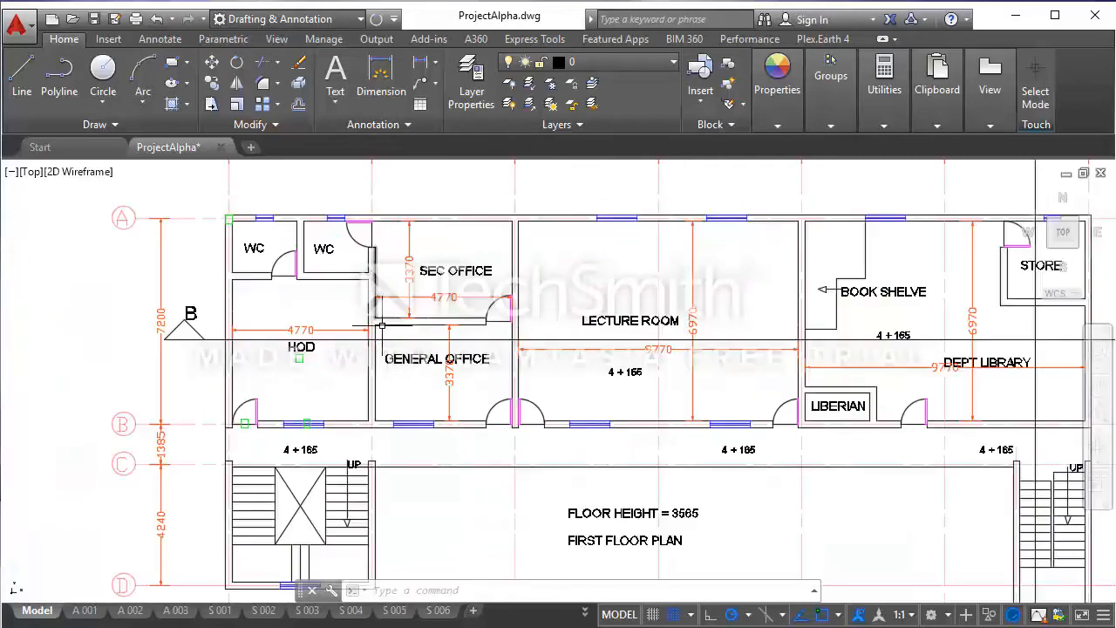
scroll(250, 418, up, 2)
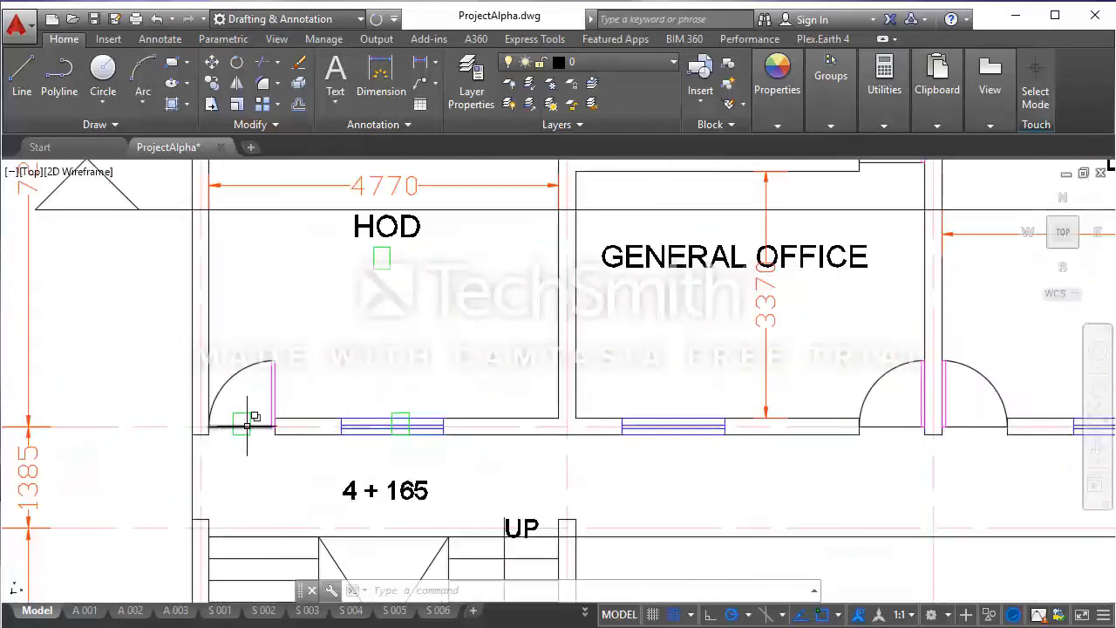
scroll(253, 423, down, 2)
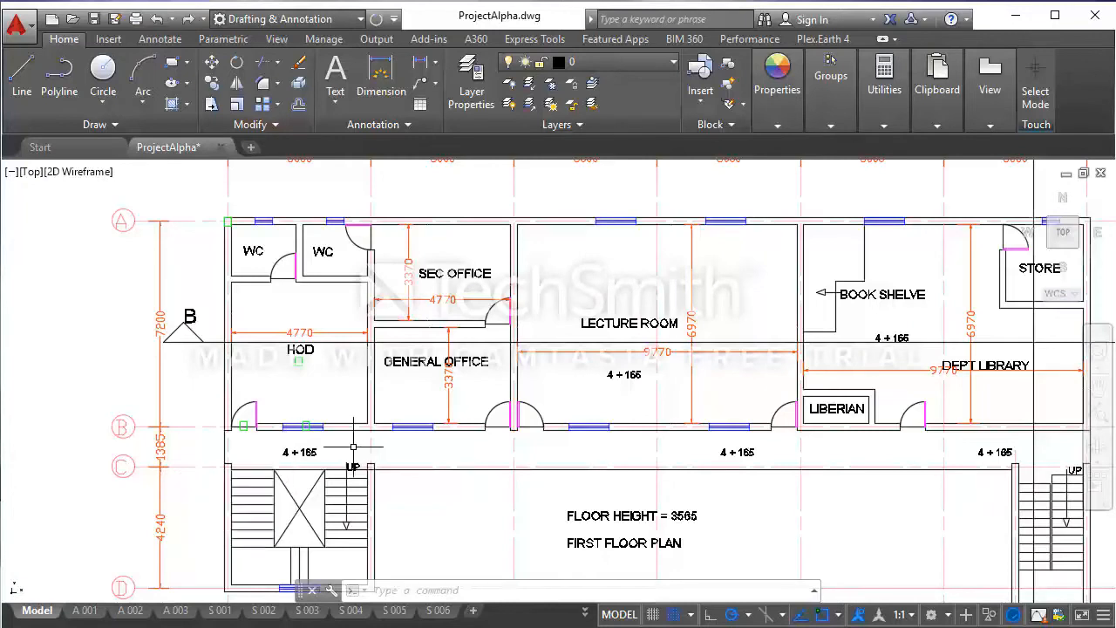
Delete the columns in the HOD room's door opening, on its window and below its room label.
click(243, 426)
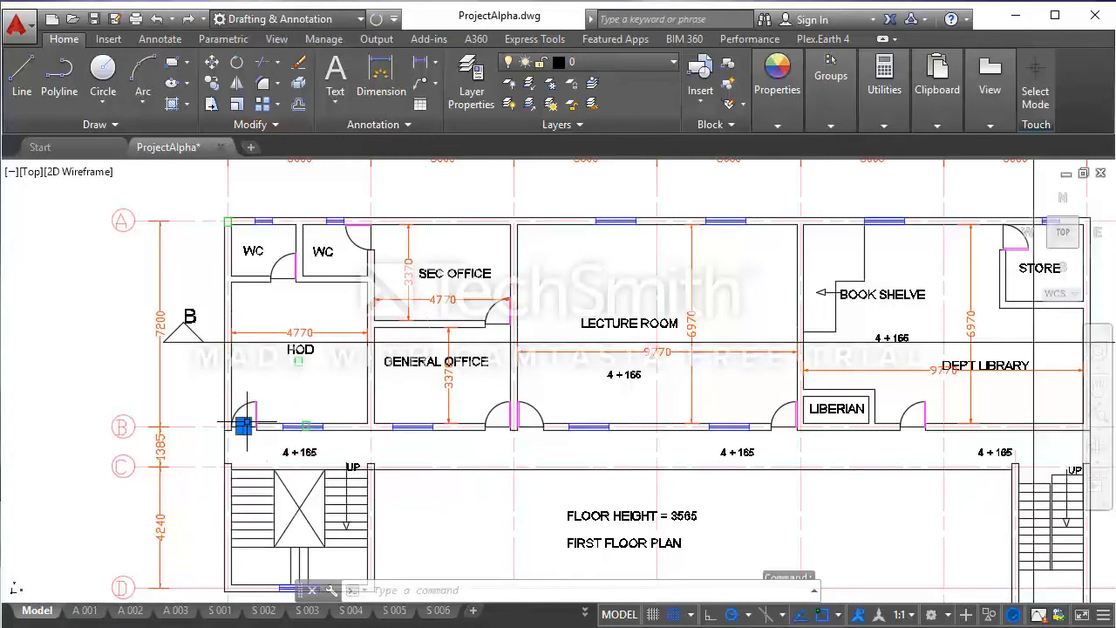
click(306, 421)
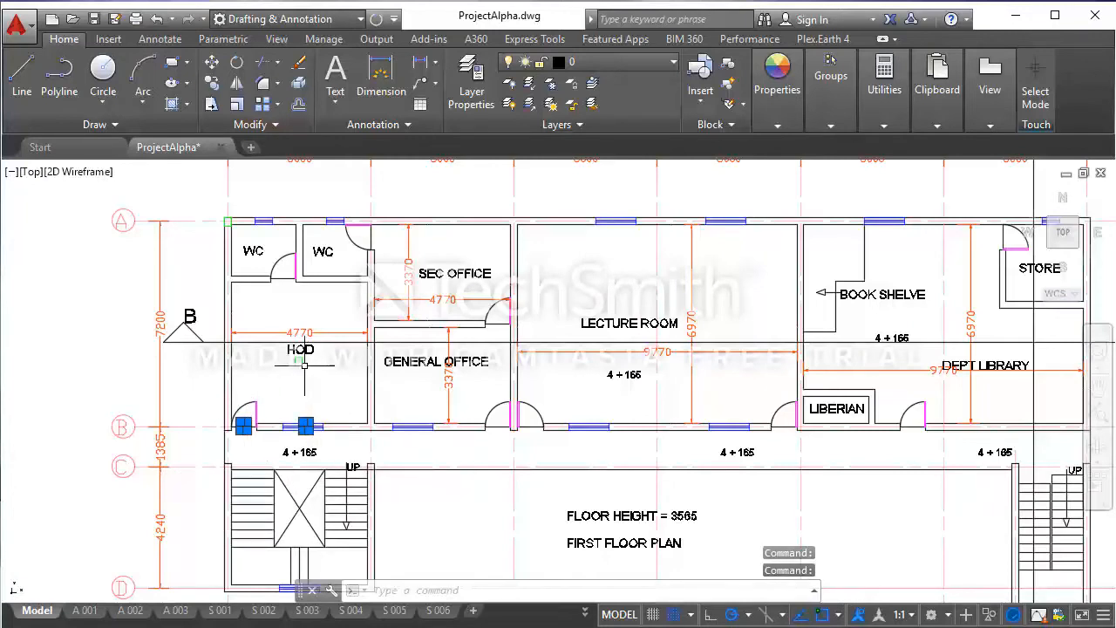
click(304, 364)
click(298, 364)
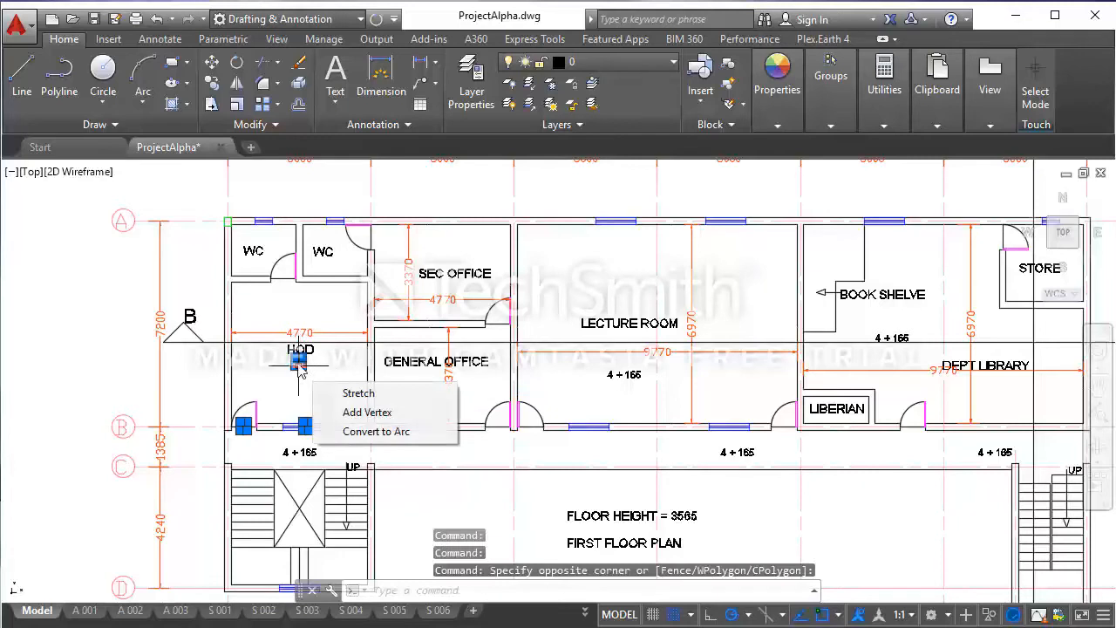
click(354, 392)
key(Delete)
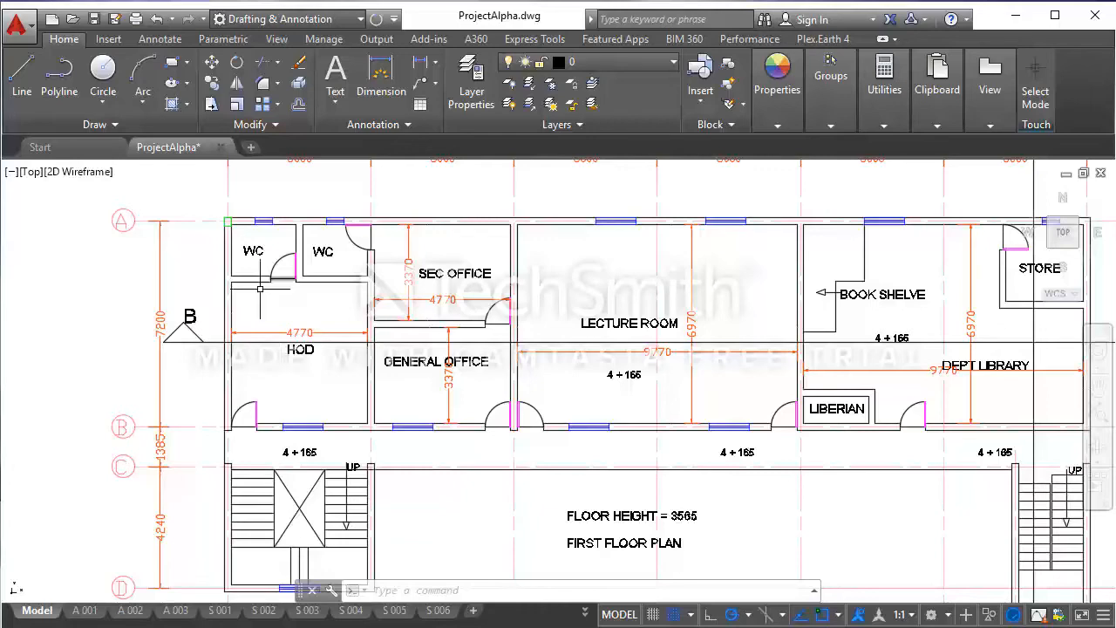
Draw a horizontal line in the empty space beside the first floor plan's gridline 1, with a short vertical line crossing it.
scroll(299, 374, down, 2)
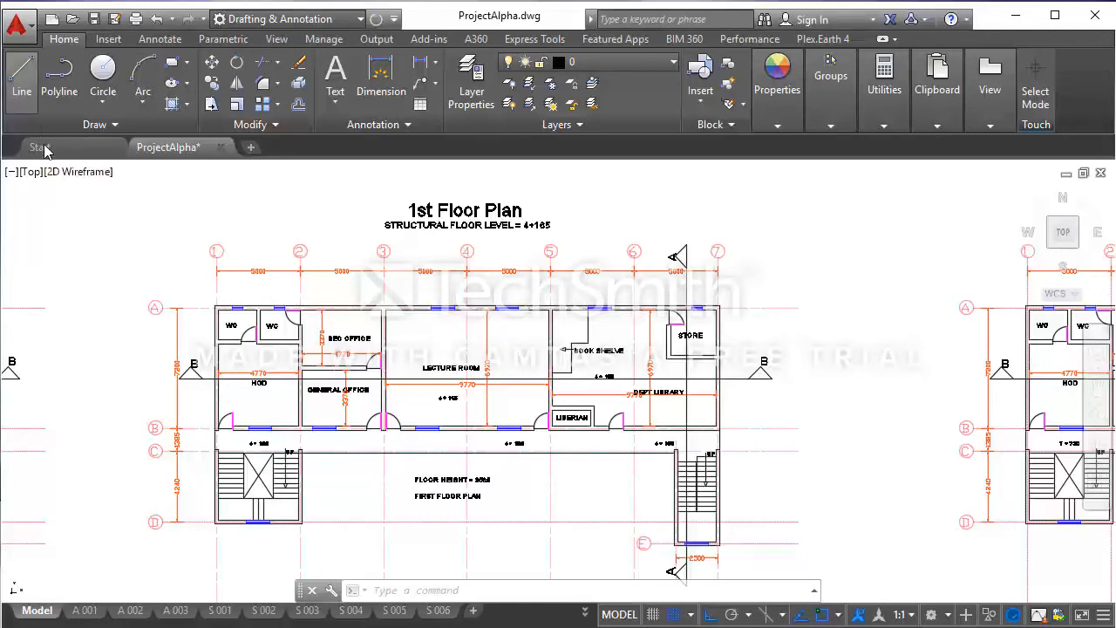
click(22, 78)
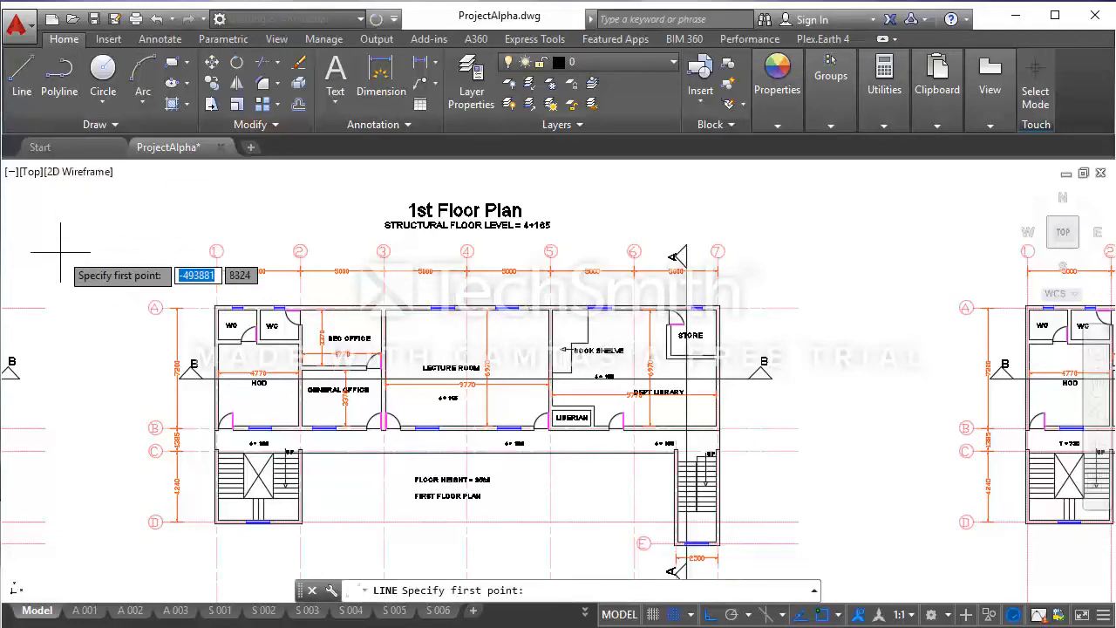
click(62, 268)
click(144, 268)
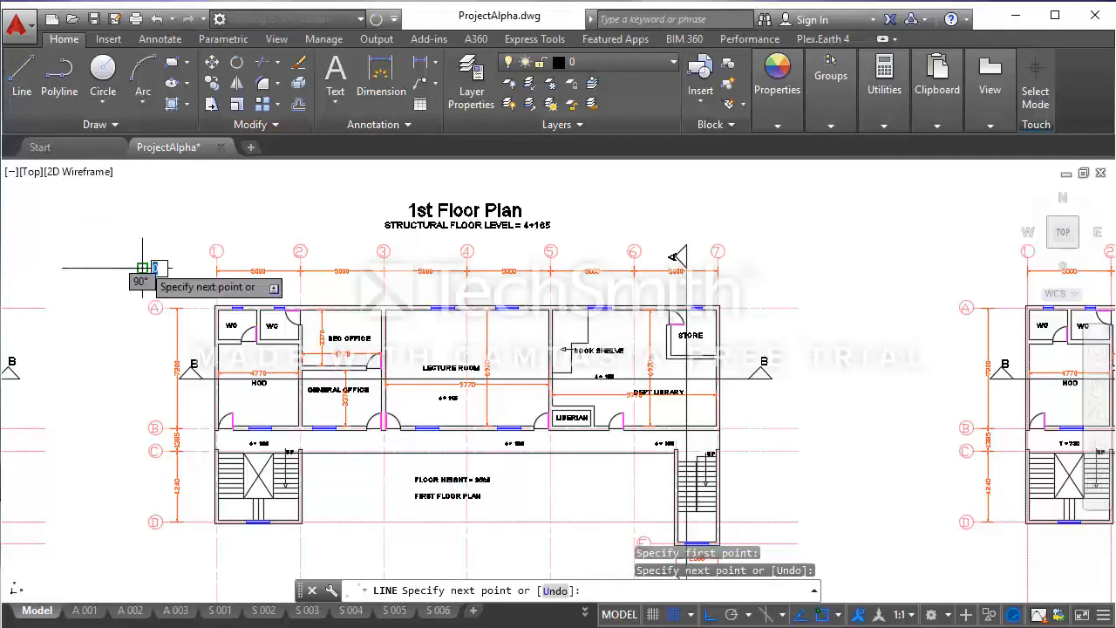
key(ctrl+z)
key(Return)
click(84, 253)
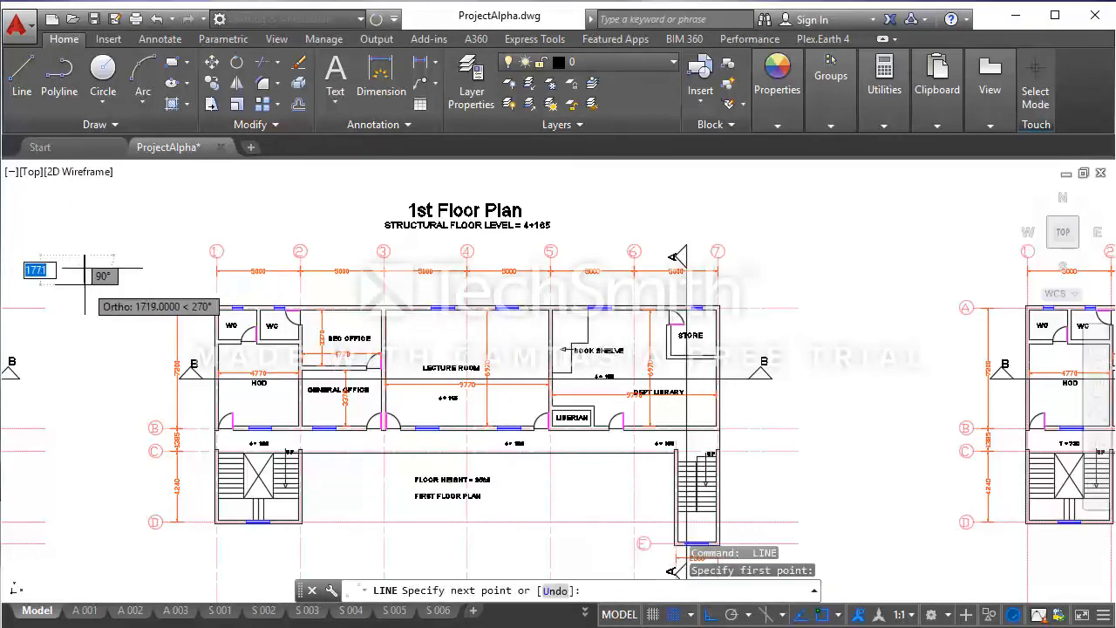
key(Escape)
Copy the short vertical line horizontally to the right so that a second one crosses the horizontal line.
click(96, 285)
click(85, 283)
click(93, 285)
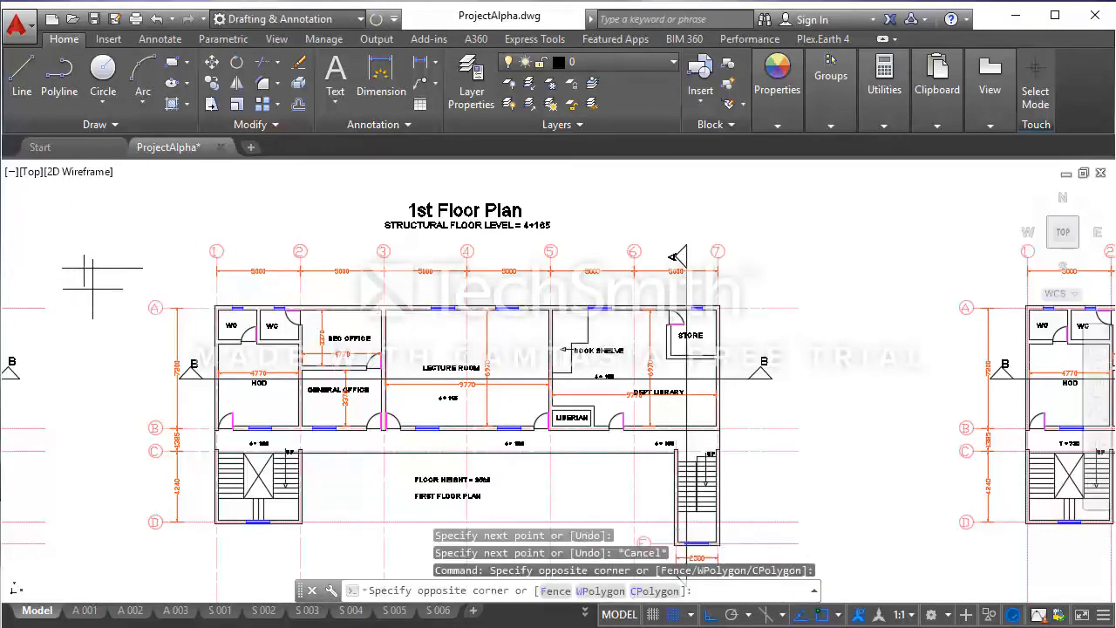
click(80, 280)
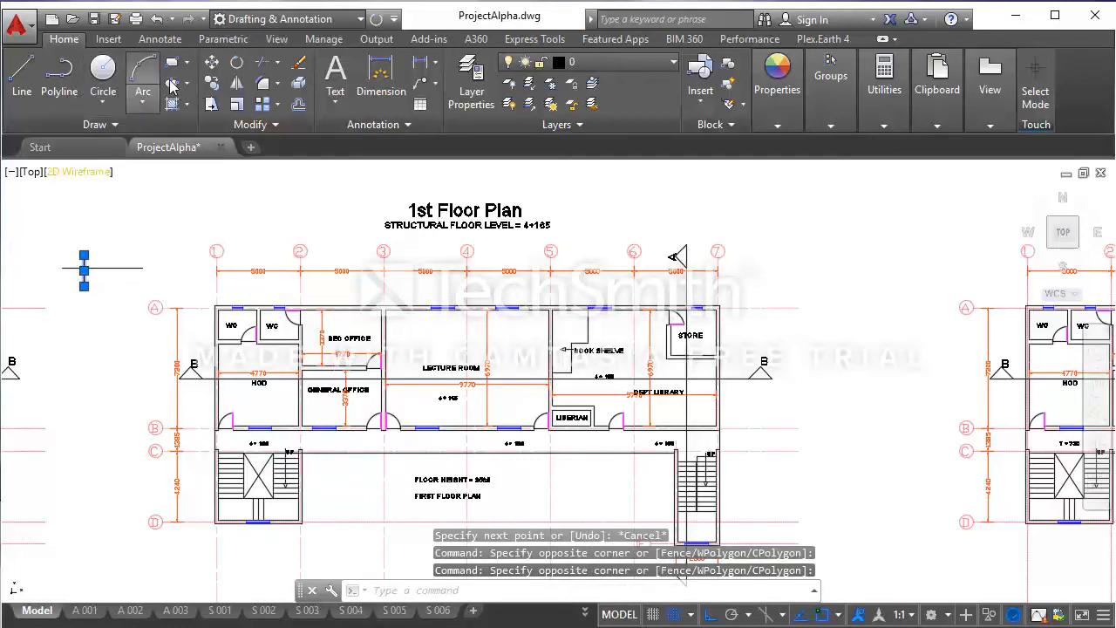
click(211, 83)
click(150, 237)
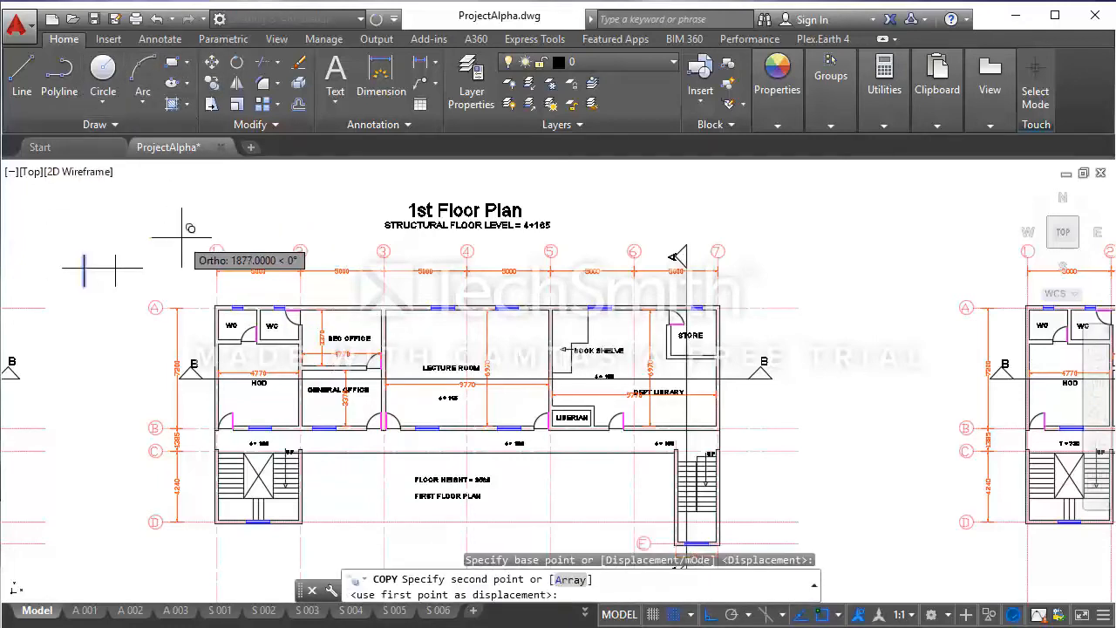
click(187, 238)
key(Escape)
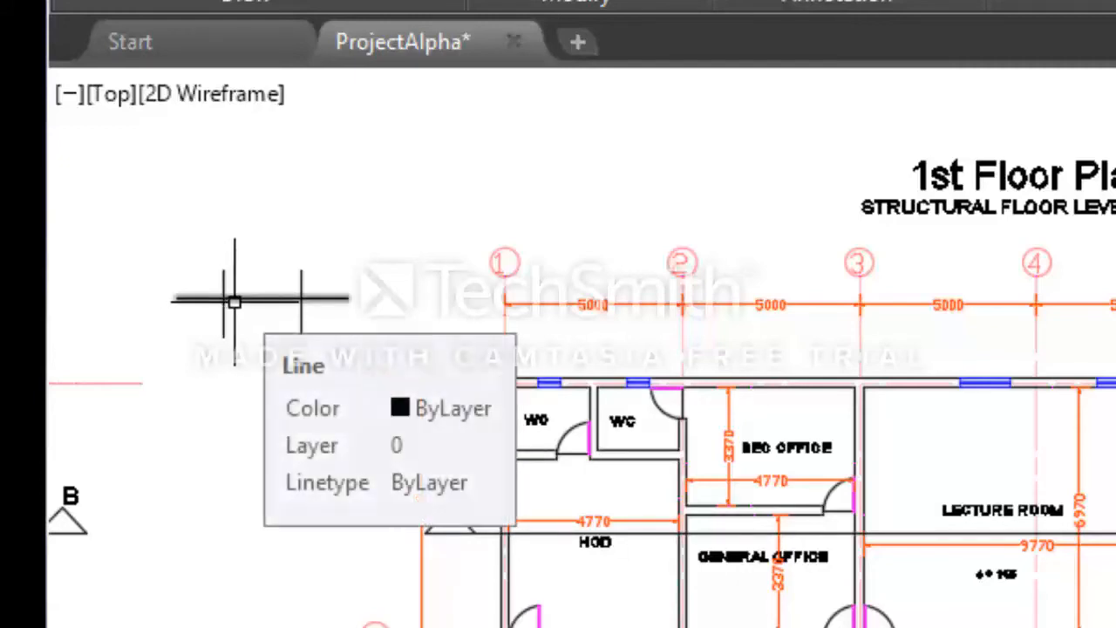
Delete the horizontal line and both vertical lines beside the first floor plan.
middle_drag(235, 301, 258, 277)
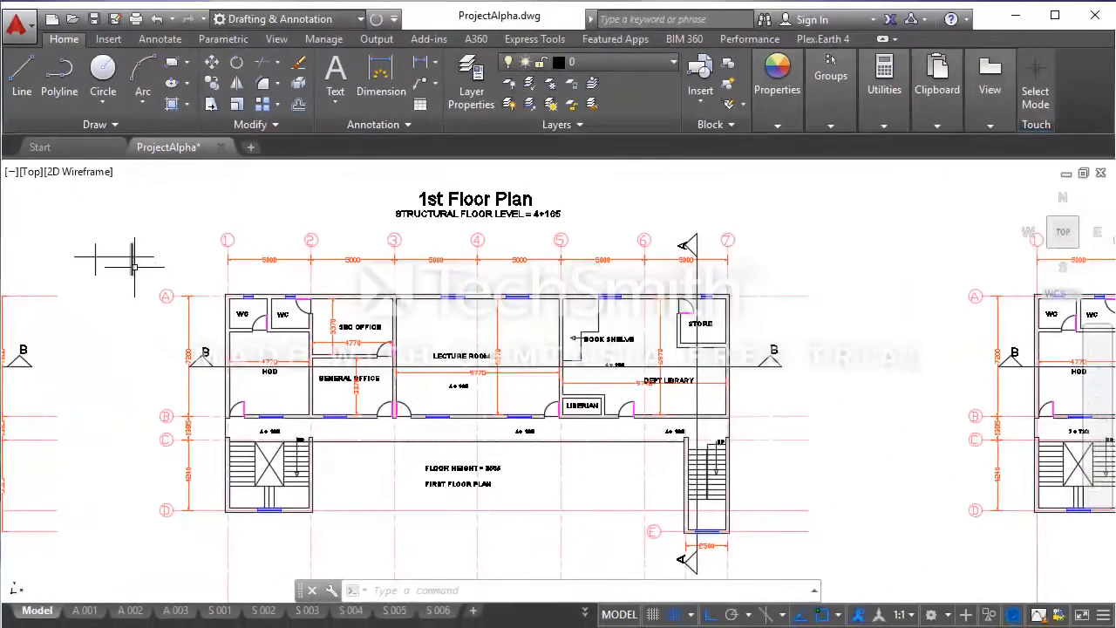
click(362, 310)
click(63, 224)
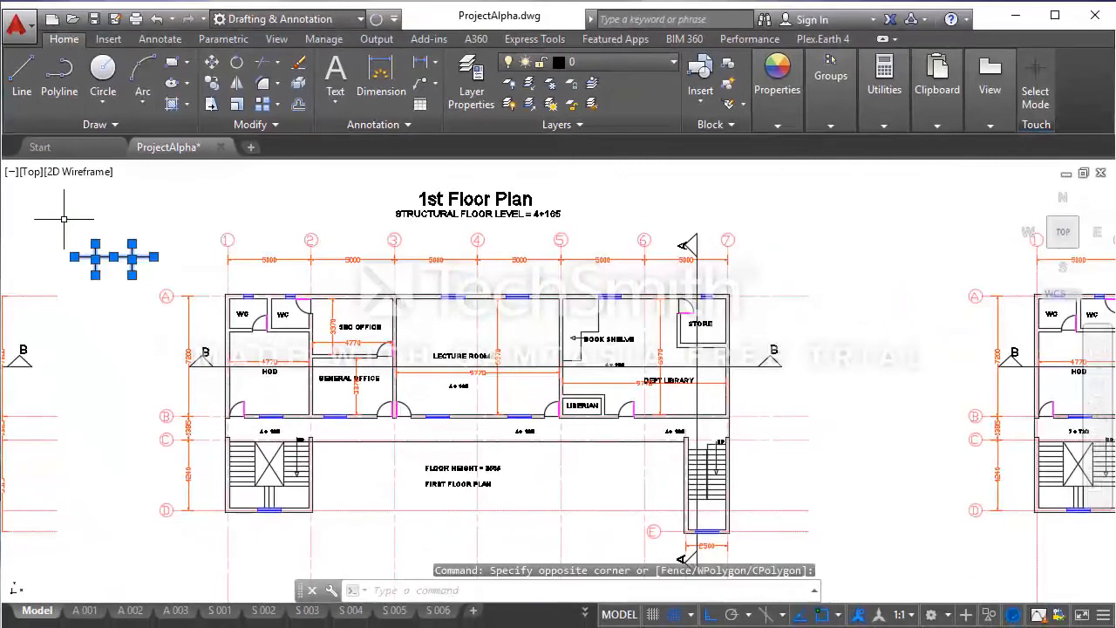
key(Delete)
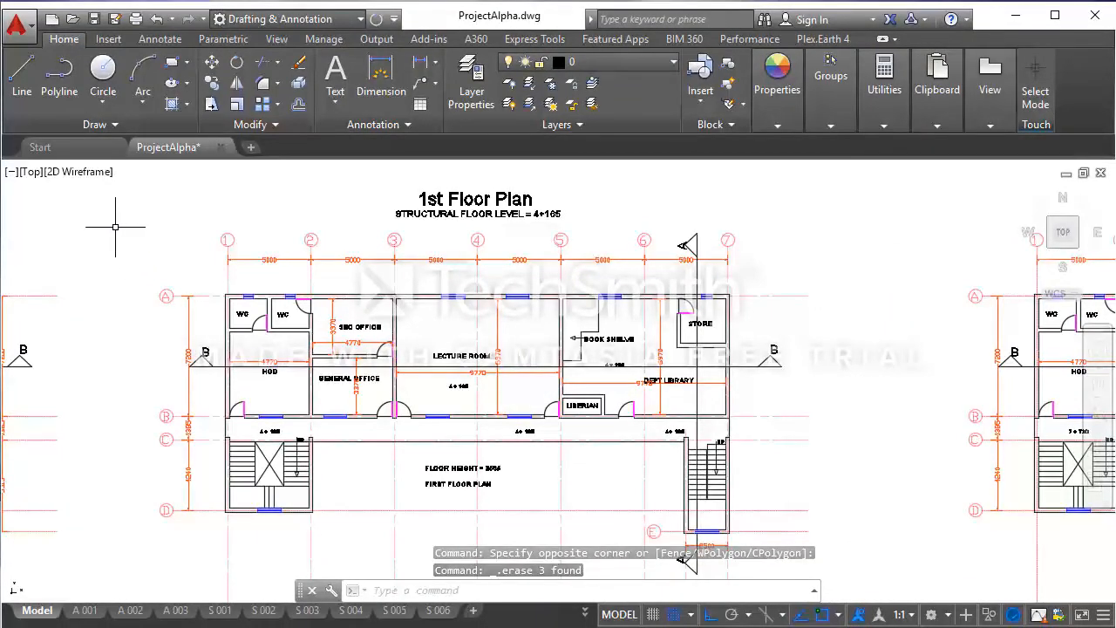
Examine the dimensioned column sections drawn above the first floor plan.
mouse_move(110, 228)
middle_down()
mouse_move(186, 331)
mouse_move(187, 276)
mouse_move(192, 381)
middle_up()
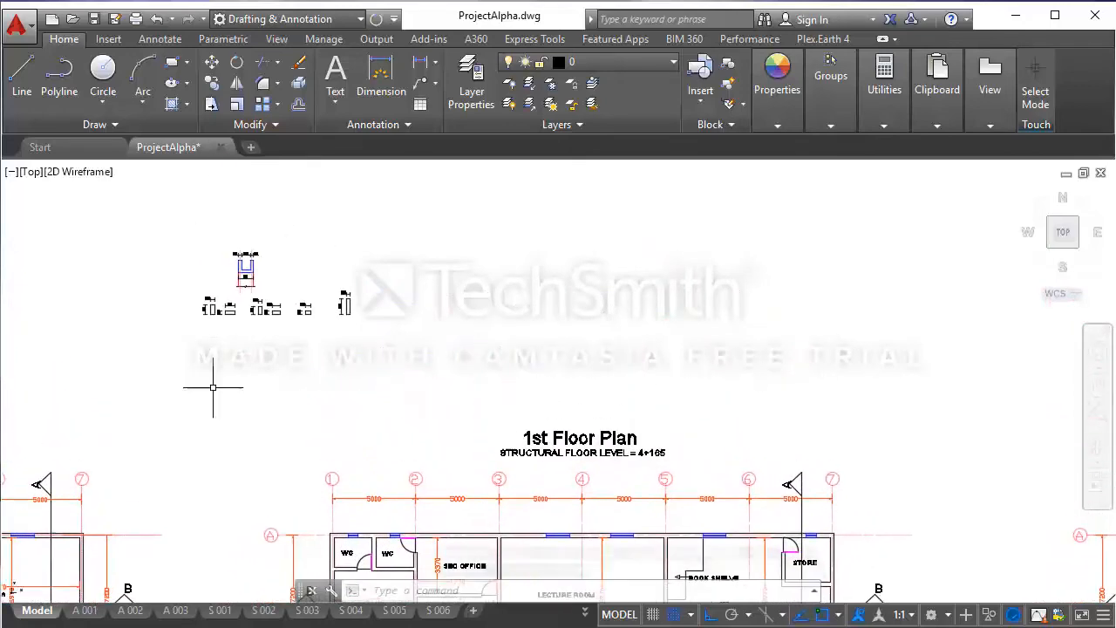
scroll(186, 304, up, 3)
middle_drag(202, 287, 234, 345)
scroll(246, 321, up, 3)
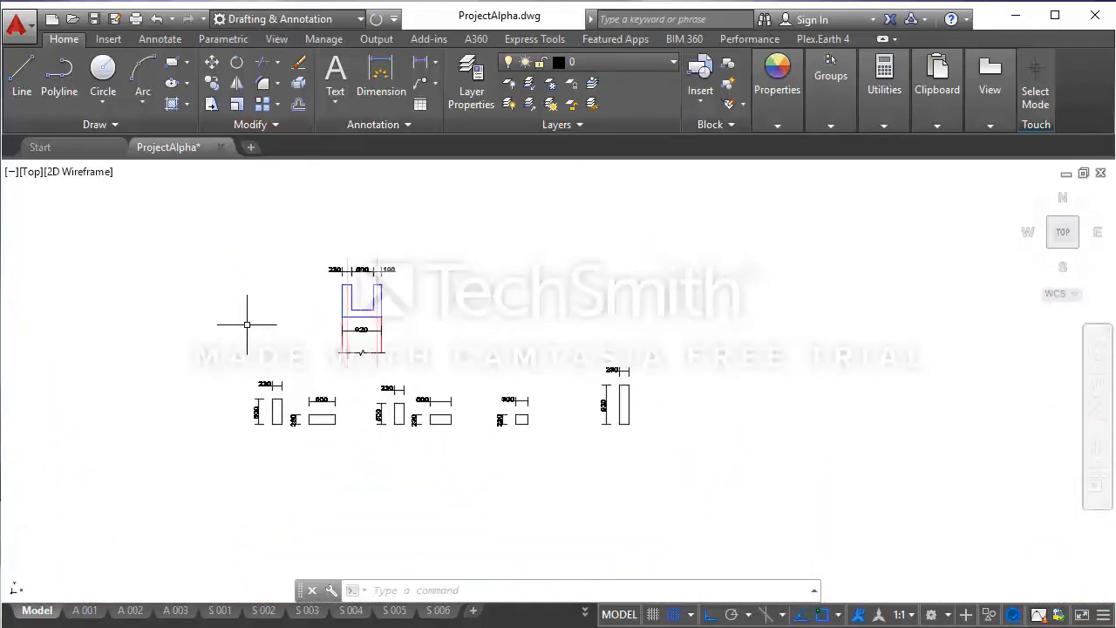